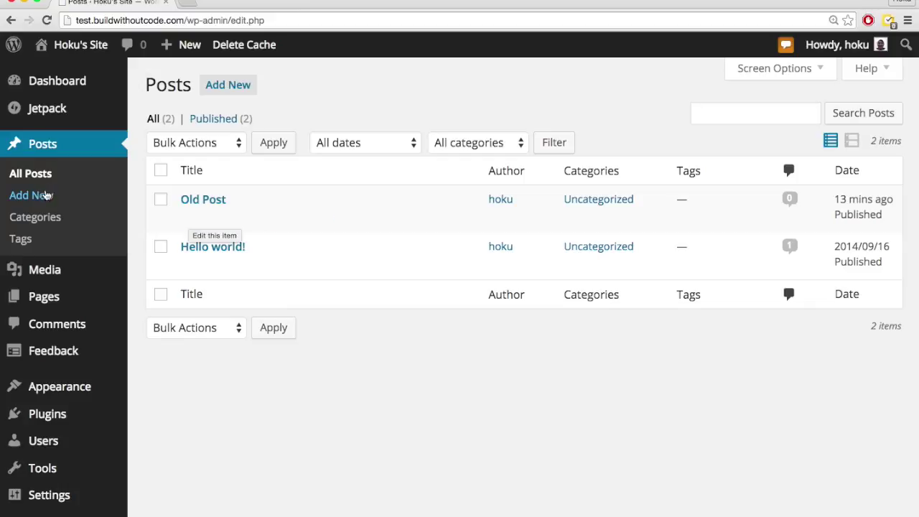
Create a new post and title it "About Me".
left_click(227, 88)
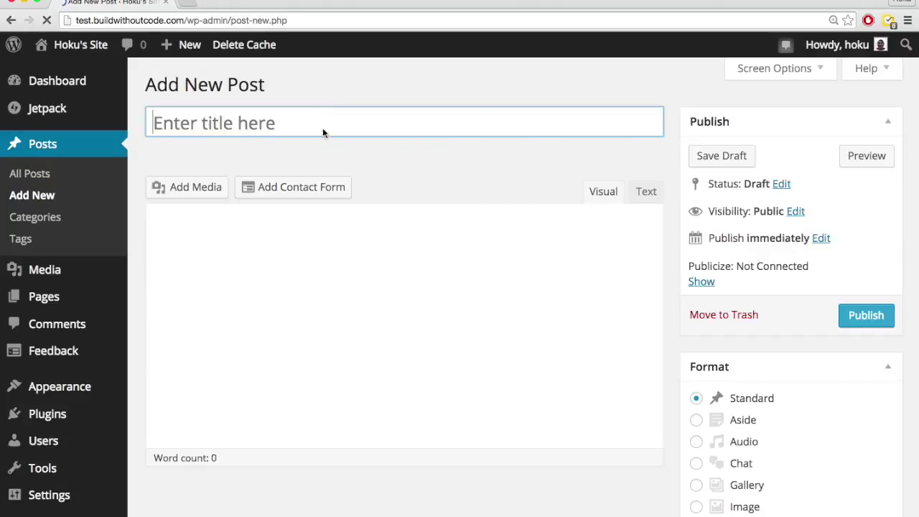
left_click(275, 123)
type("About Me")
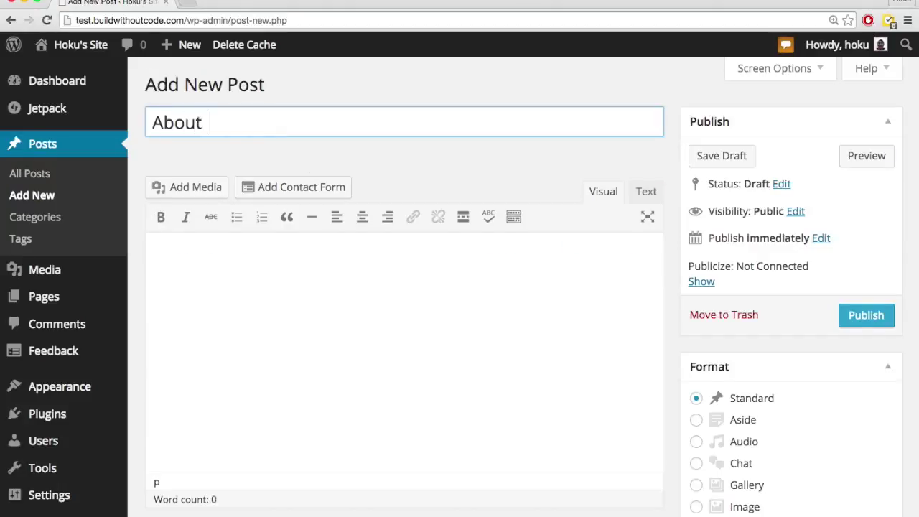
Write the post body: a greeting, the line "Where I'm From", a paragraph on Hawaii, Los Angeles and Utah, and a sentence about wearing beanies.
left_click(244, 291)
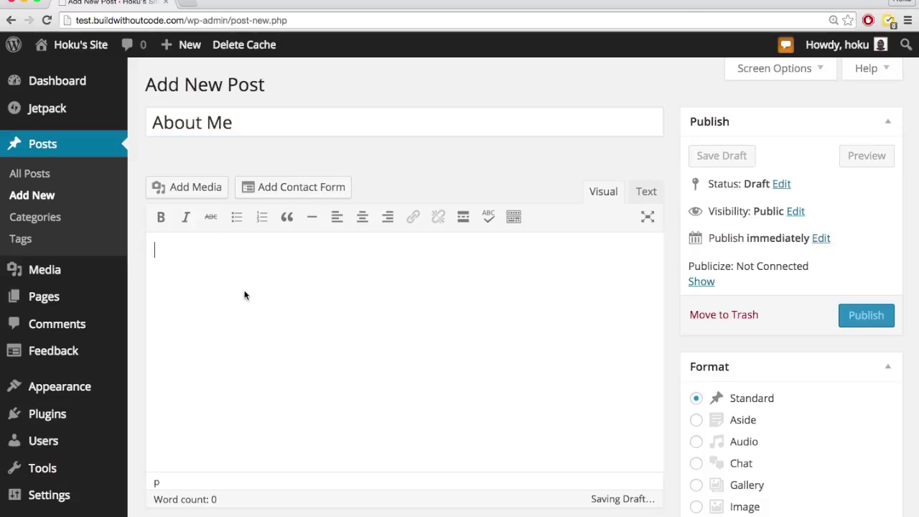
type("Hey everyone! I'm going to tell you a little bit about myself. Where I'm From My name is Hoku. I was born in Hawaii, grew up in Los Angeles, and currently living in Utah. Sometimes I wear beanies because it gets cold in Utah :(")
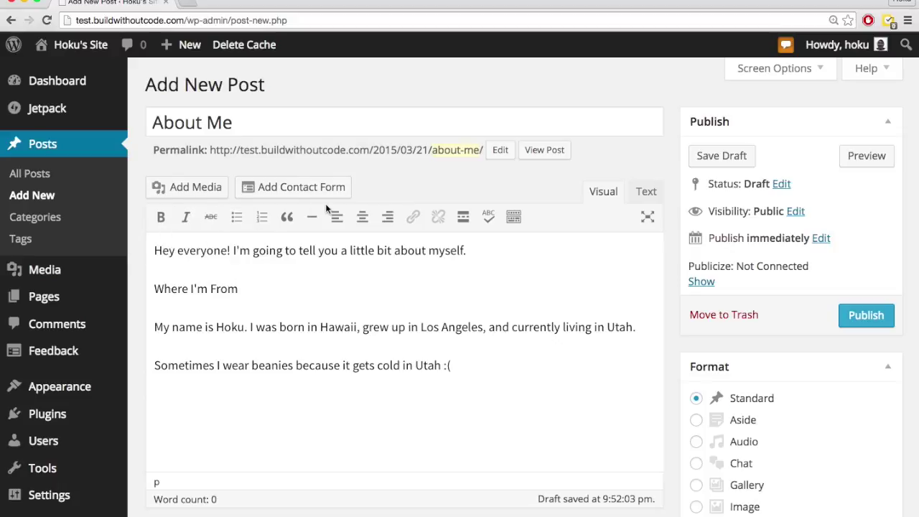
Show the extended formatting options and format the line "Where I'm From" as Heading 1.
left_click(514, 219)
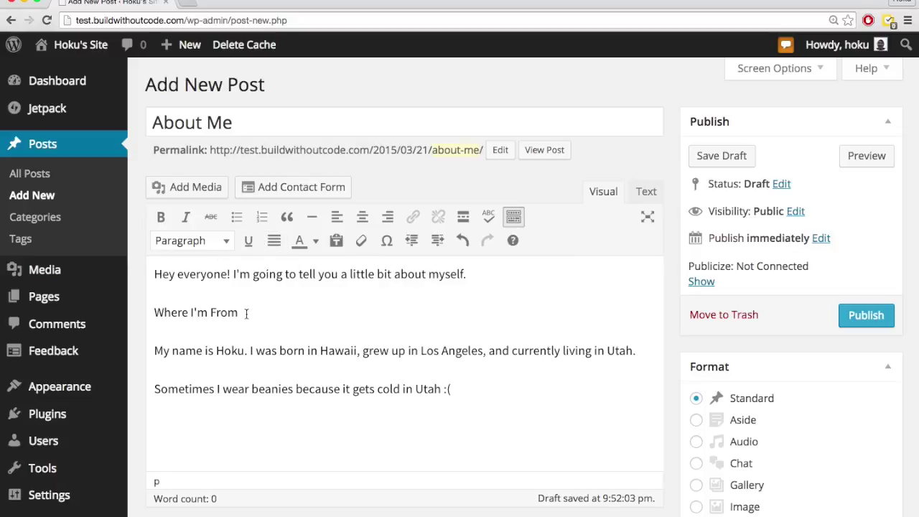
left_click_drag(245, 313, 153, 312)
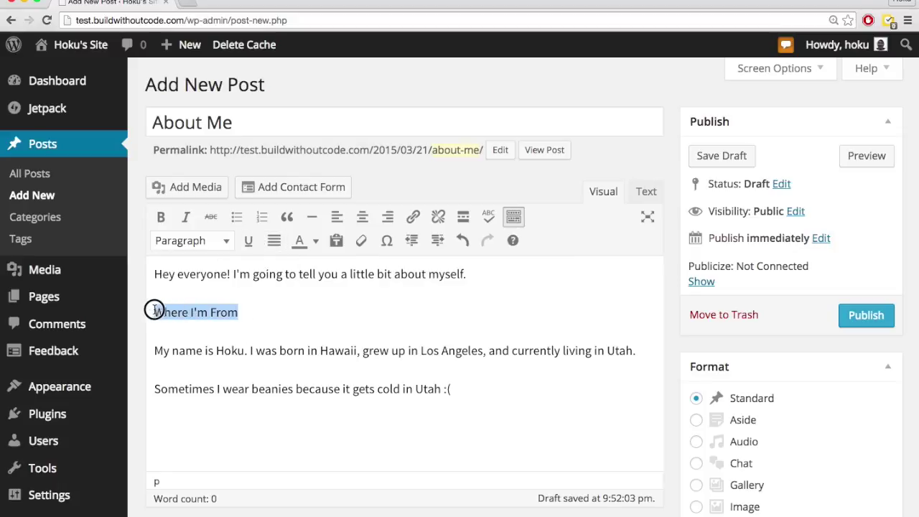
left_click(215, 245)
left_click(215, 329)
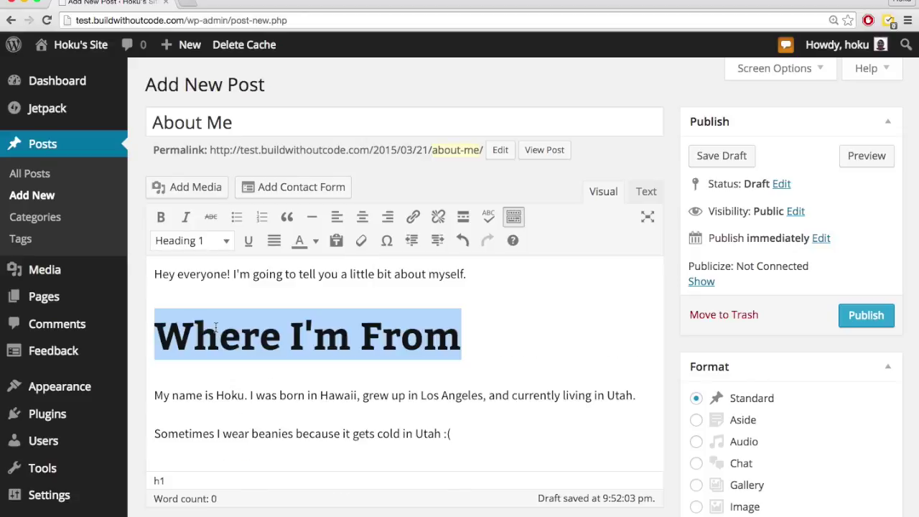
left_click(466, 328)
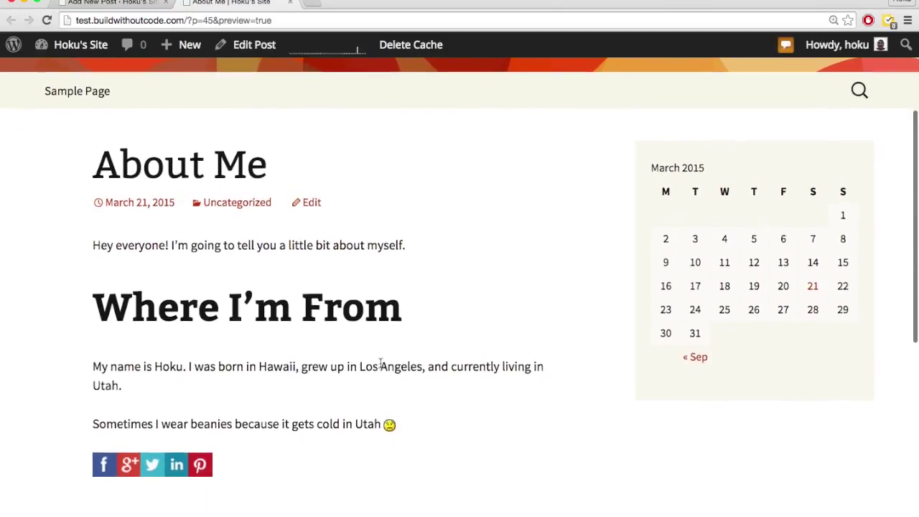
Examine how the "Where I'm From" heading looks in the post preview, and return to the editor.
scroll(405, 359, "up", 1)
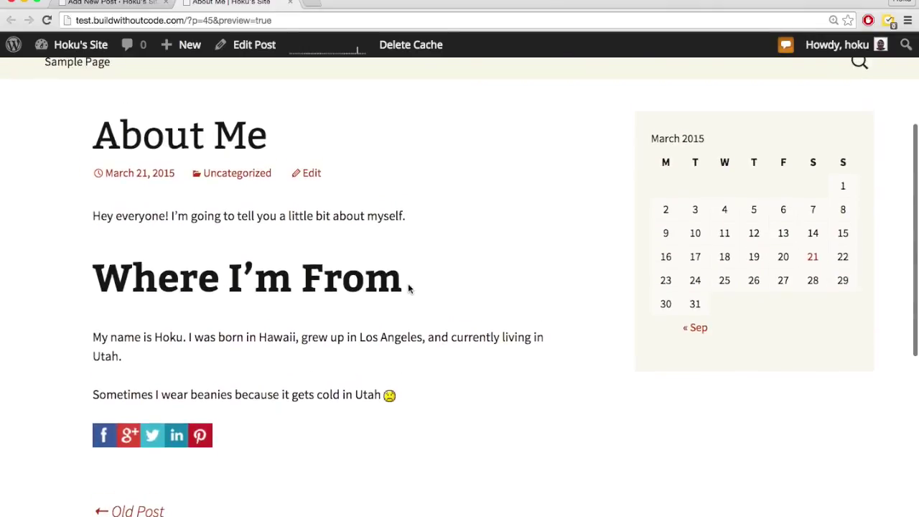
left_click_drag(396, 273, 89, 270)
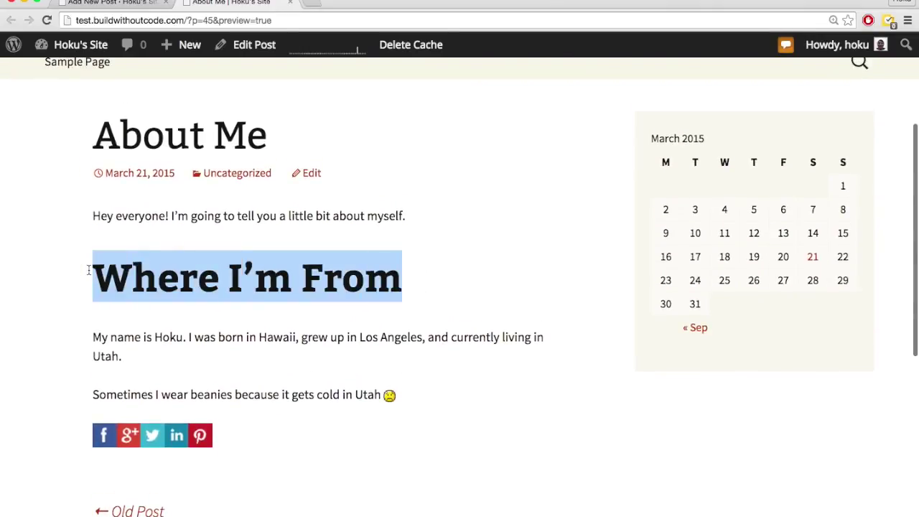
left_click(131, 300)
key("ctrl+shift+Tab")
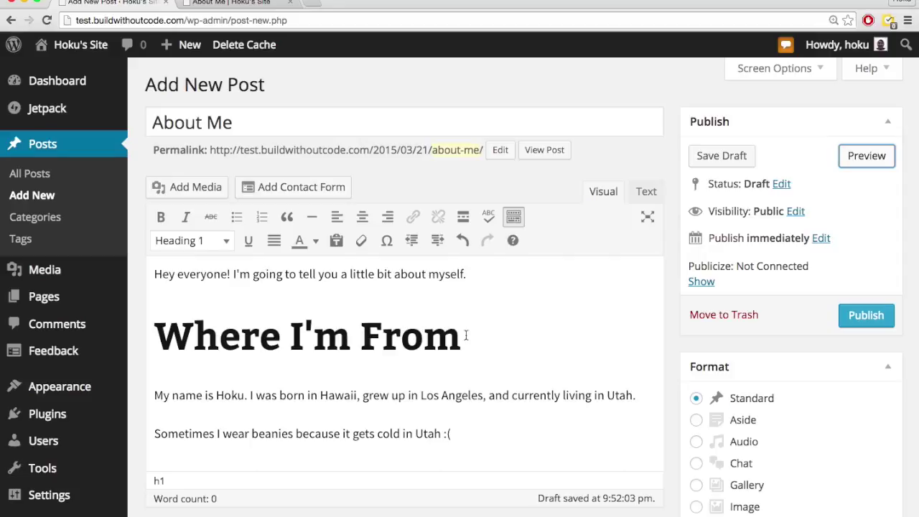
Change the "Where I'm From" line to Heading 5, preview the post and return to the editor.
left_click_drag(465, 336, 172, 335)
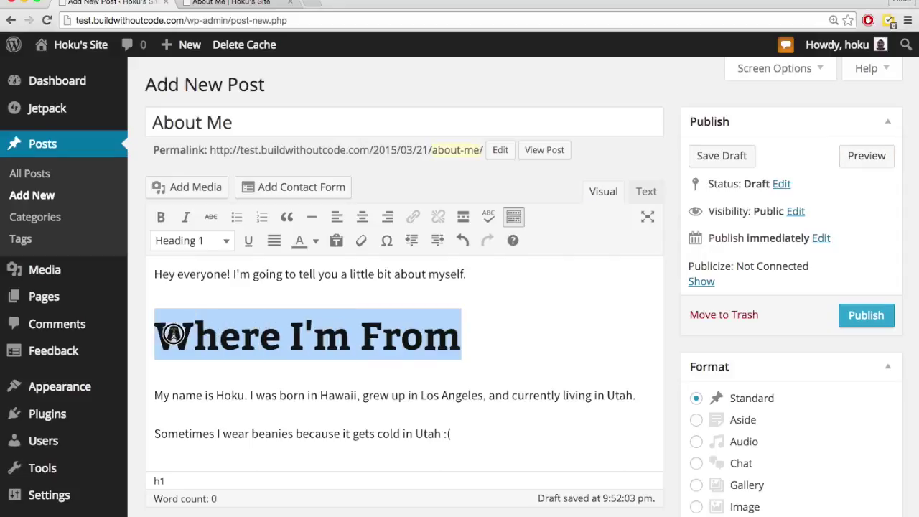
left_click(225, 248)
left_click(224, 478)
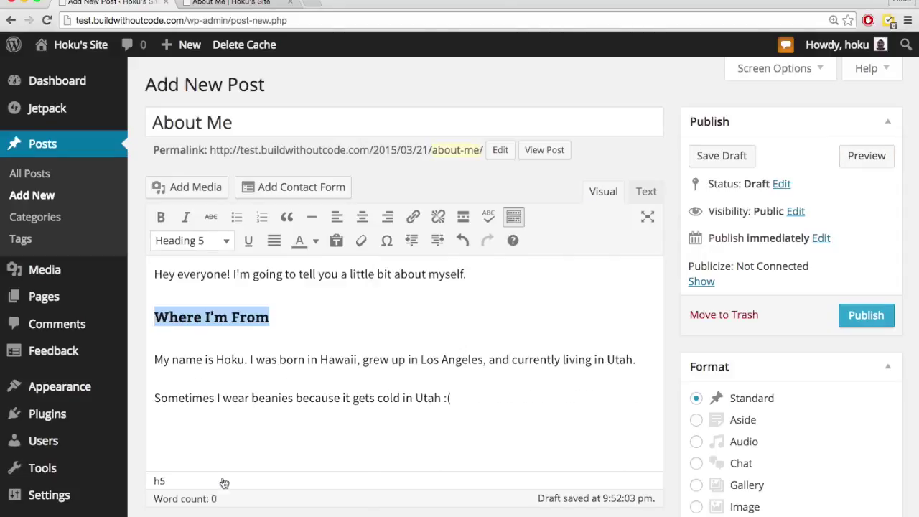
key("Down")
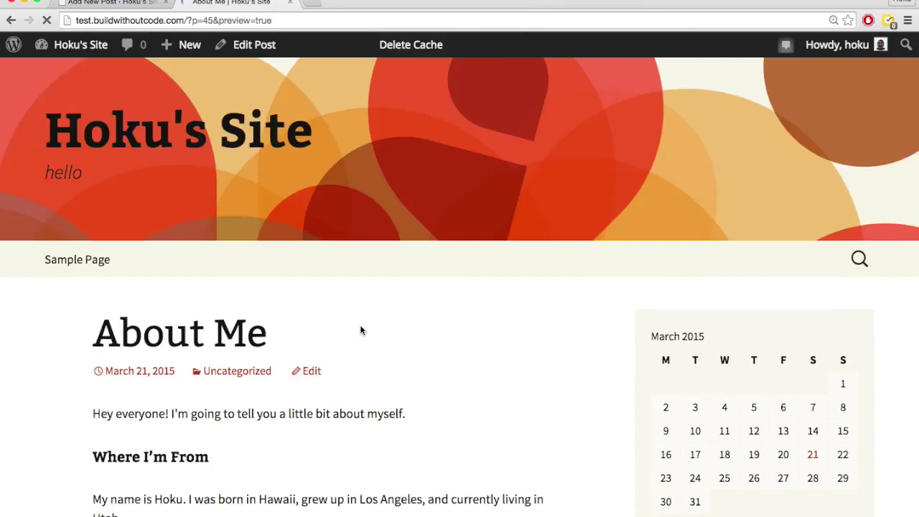
scroll(360, 325, "down", 2)
key("ctrl+shift+Tab")
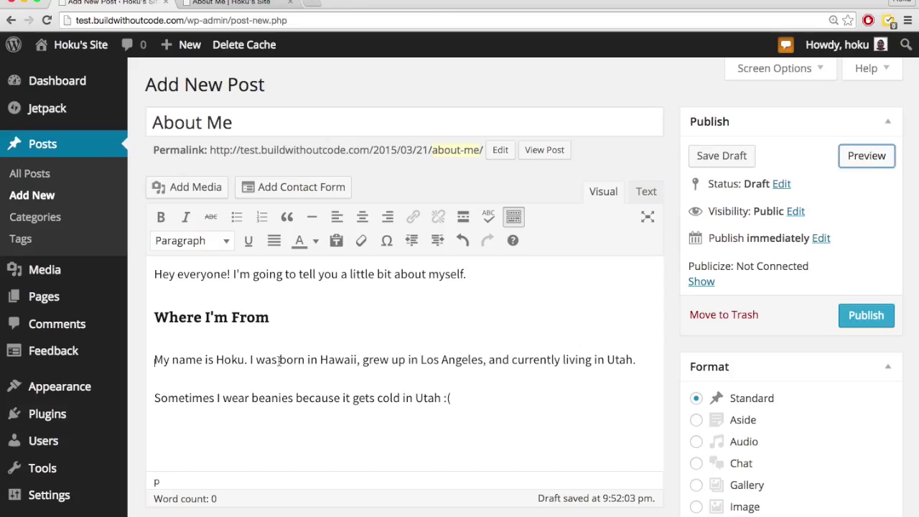
Insert the portrait photo from the media library on a new line above the sentence about wearing beanies.
scroll(273, 380, "down", 1)
left_click(156, 372)
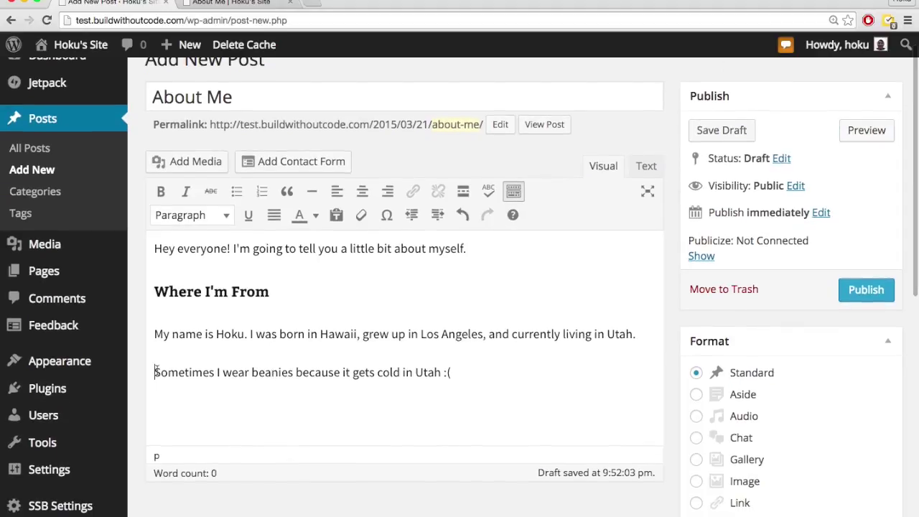
key("Return")
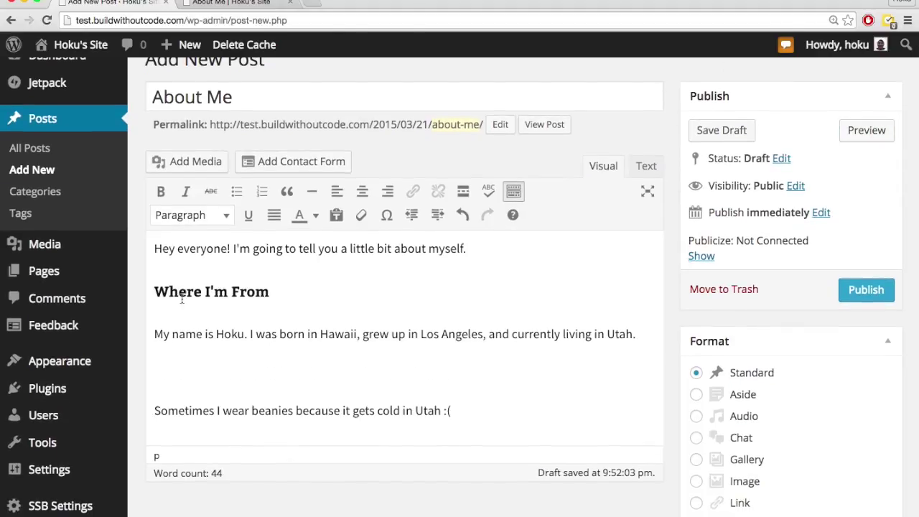
left_click(201, 162)
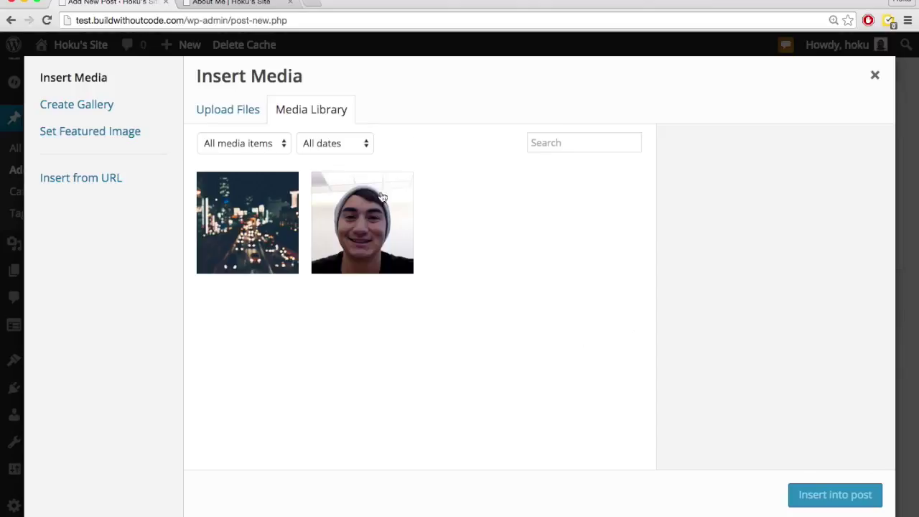
left_click(392, 228)
left_click(819, 494)
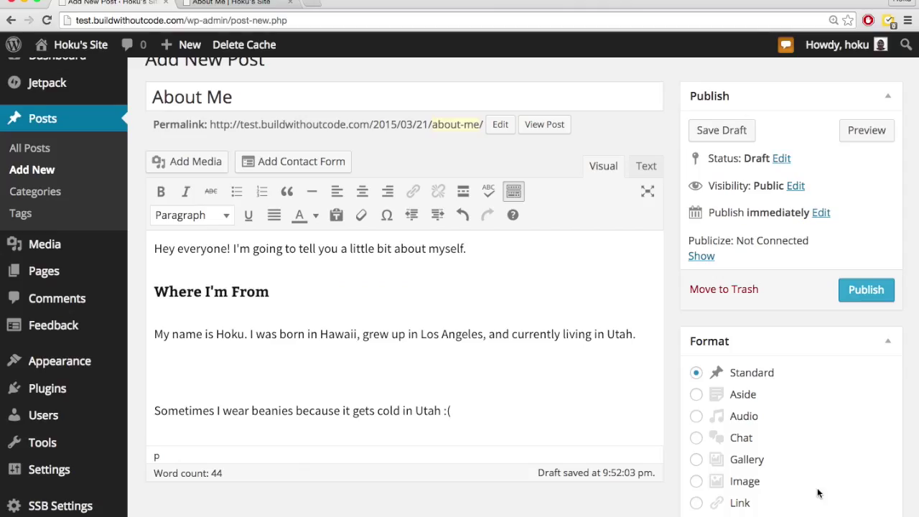
Examine the inserted photo's image details and its alignment options without changing them.
scroll(430, 405, "down", 3)
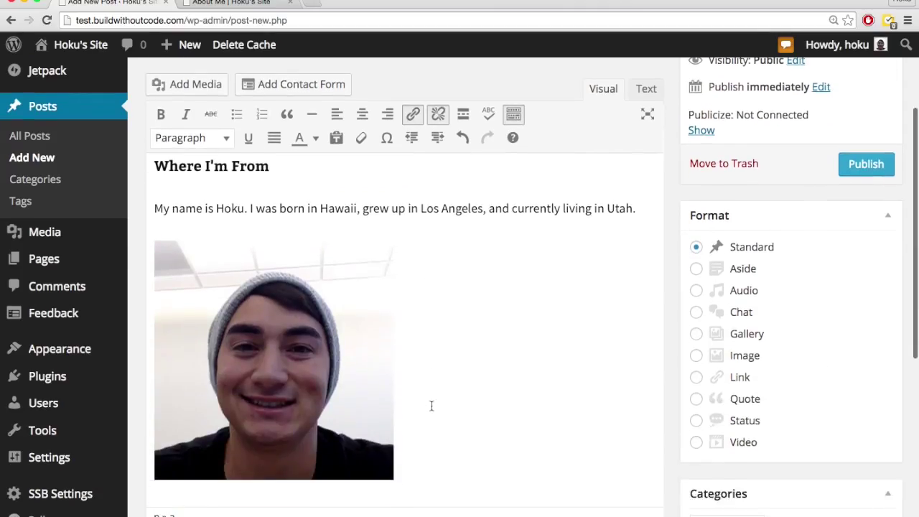
scroll(431, 405, "down", 2)
left_click(319, 269)
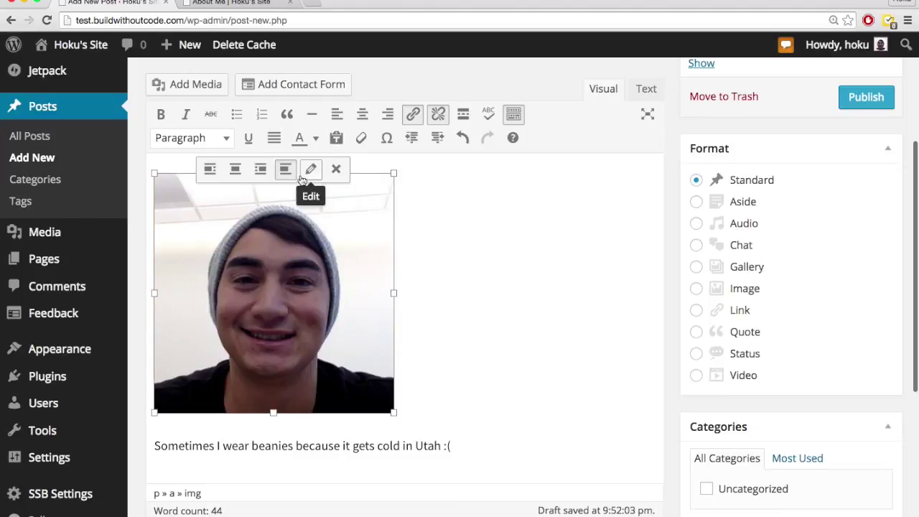
left_click(310, 169)
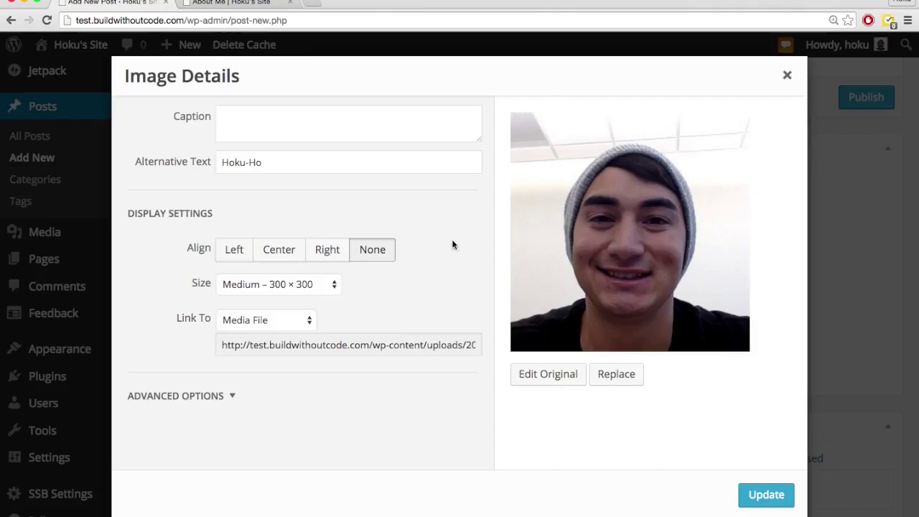
left_click(785, 77)
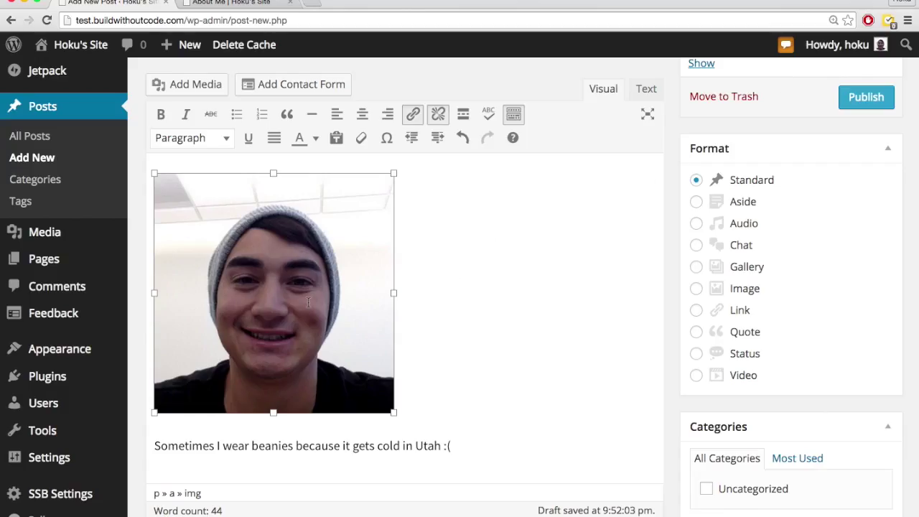
left_click(309, 302)
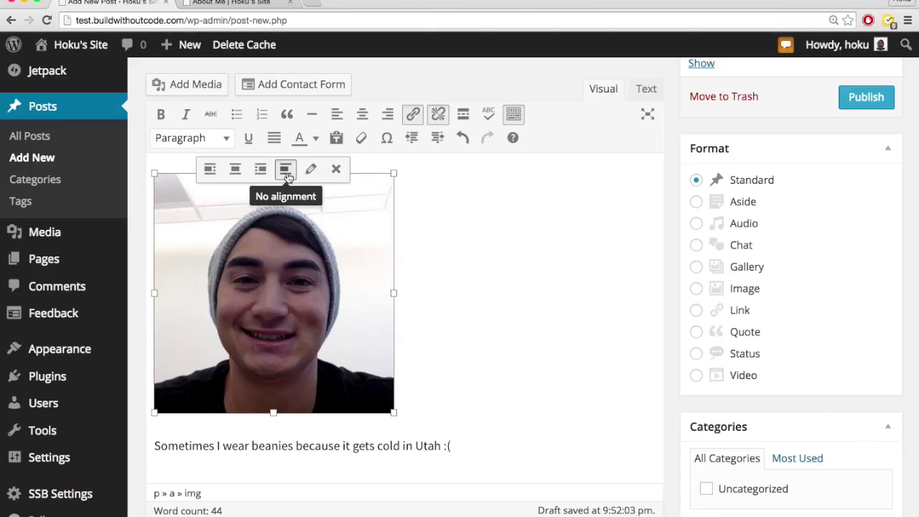
scroll(290, 245, "up", 2)
left_click(528, 286)
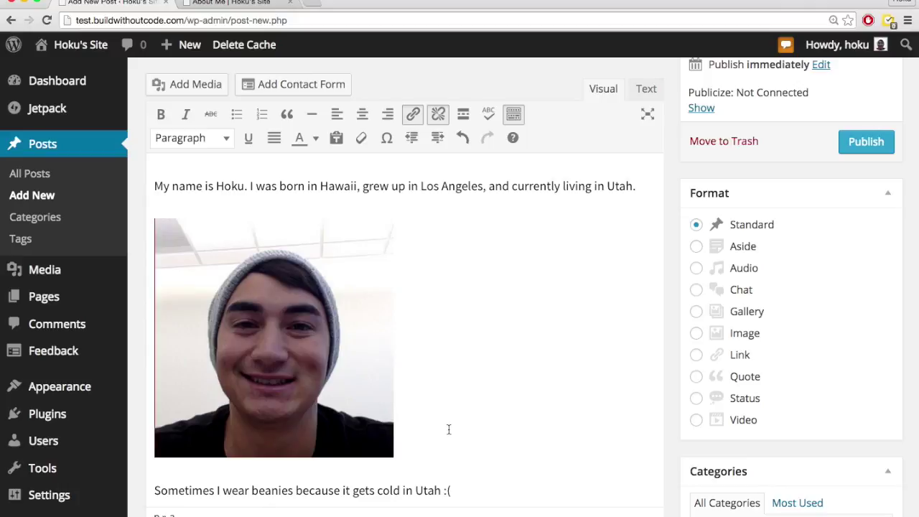
Align the portrait photo left so that the sentence about beanies wraps beside it.
left_click(347, 359)
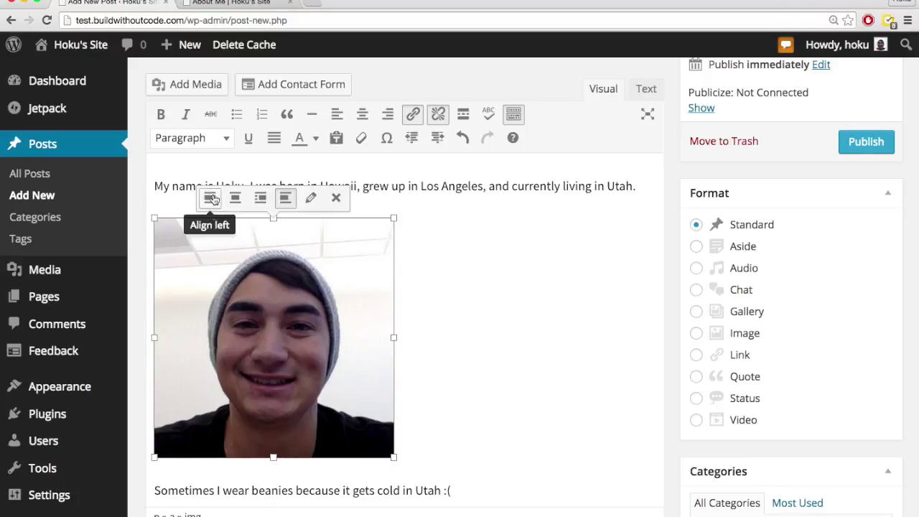
left_click(211, 198)
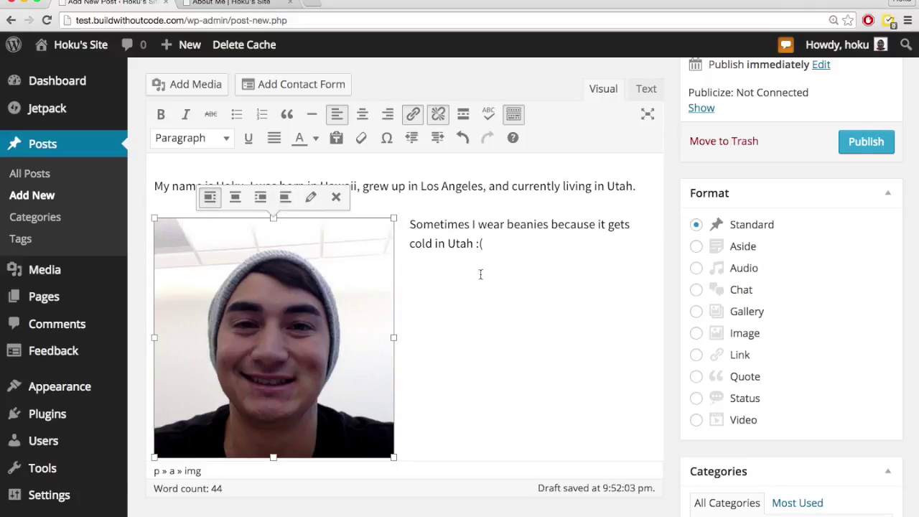
left_click(480, 273)
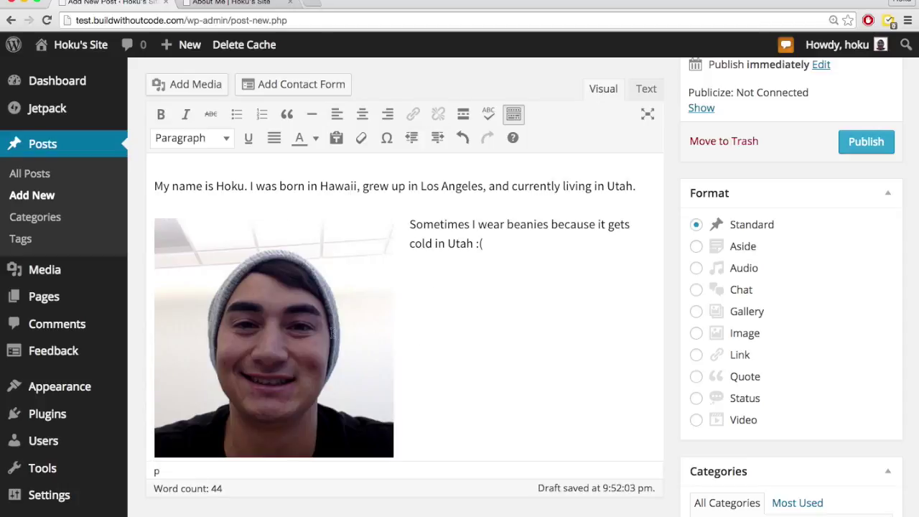
Center the portrait photo in the post and deselect it.
left_click(357, 283)
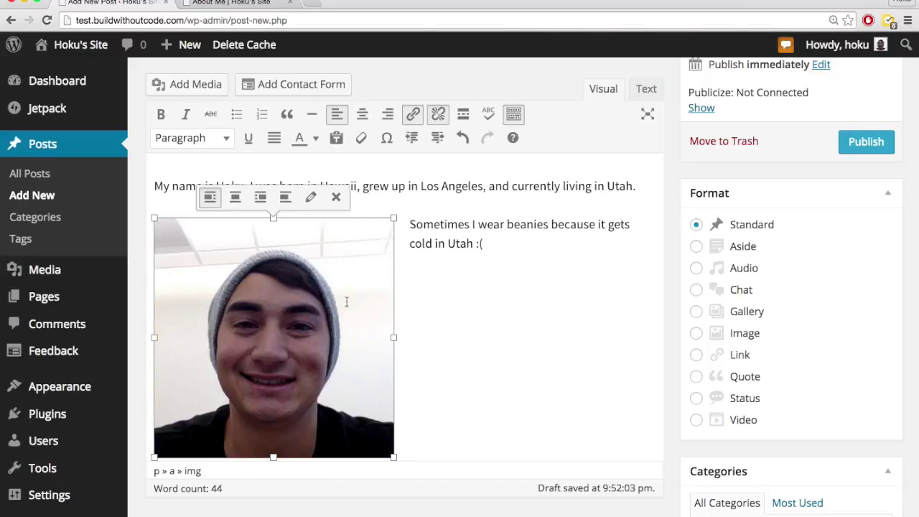
left_click(234, 198)
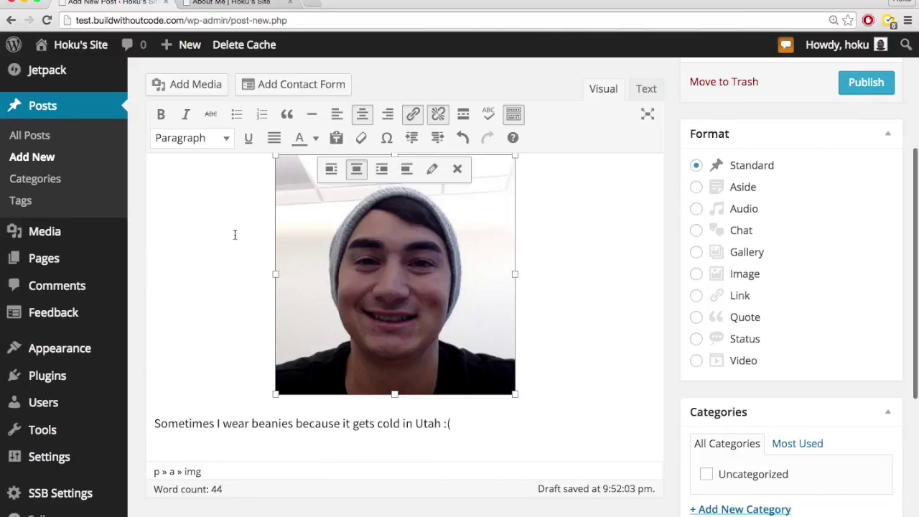
left_click(235, 235)
Preview the post and examine the page with its heading, text and centered photo.
scroll(255, 230, "up", 3)
scroll(819, 195, "up", 2)
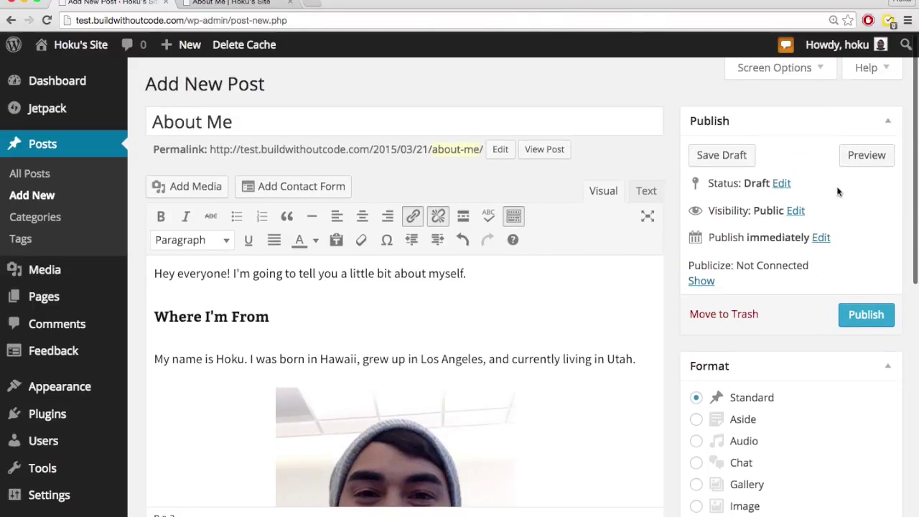
left_click(876, 156)
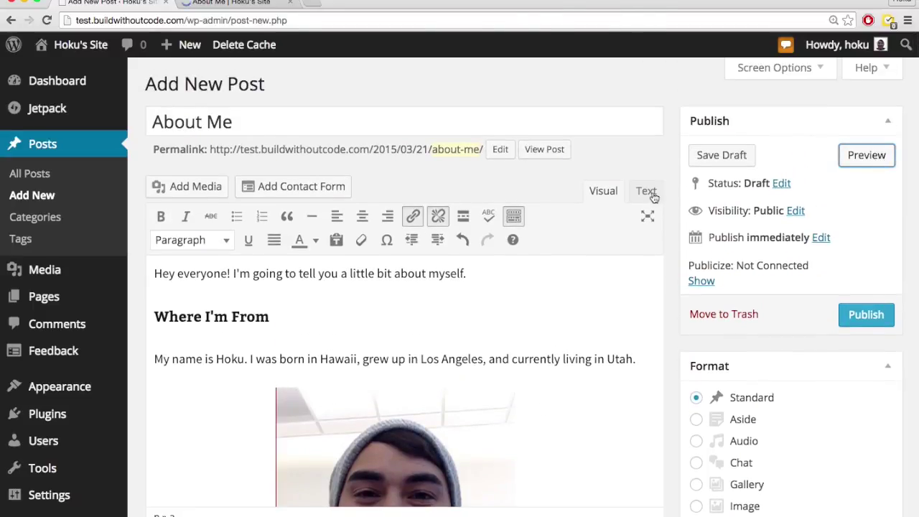
scroll(431, 249, "down", 4)
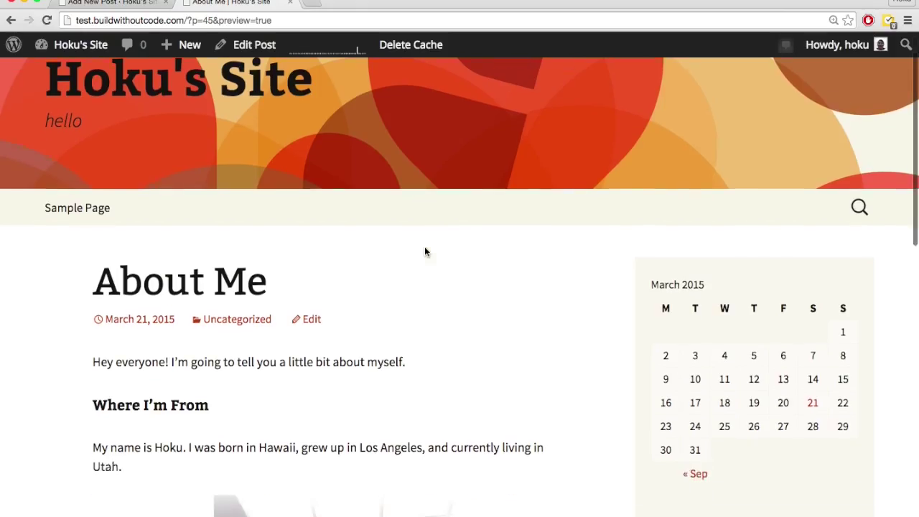
scroll(425, 252, "down", 7)
scroll(424, 251, "up", 6)
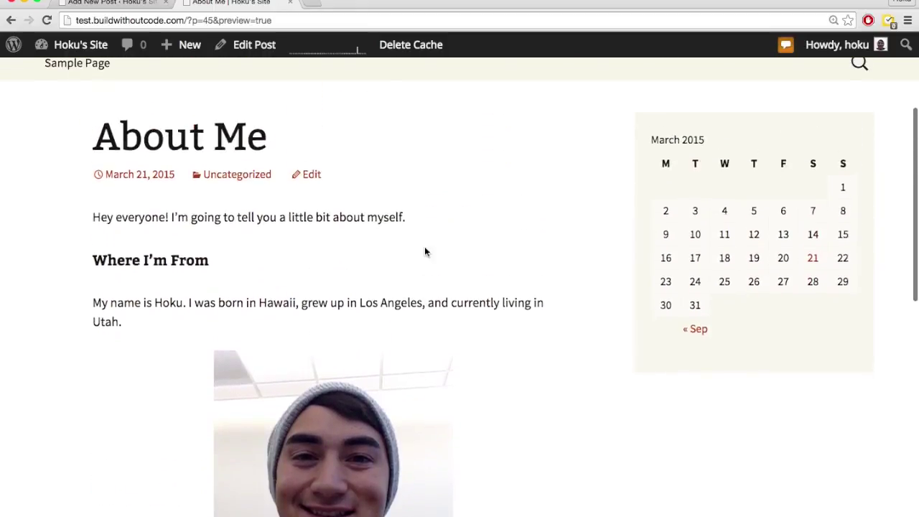
scroll(155, 366, "down", 5)
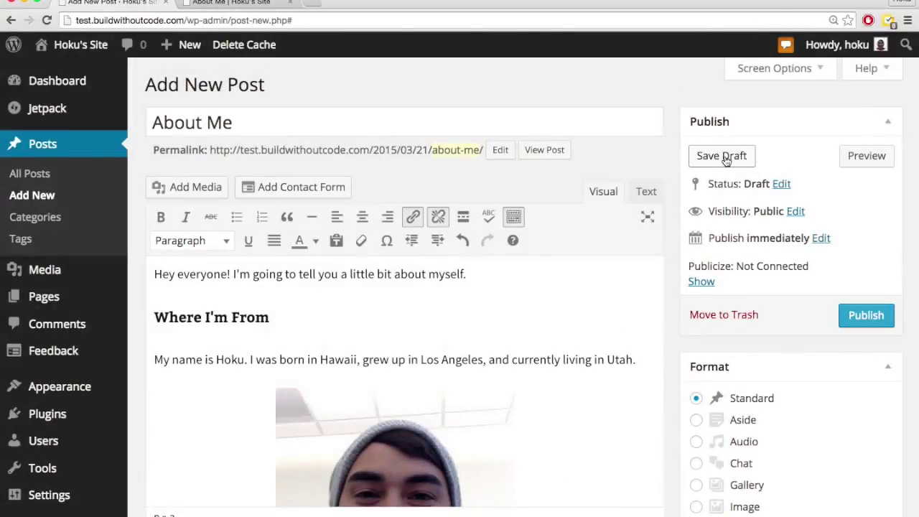
Save the About Me post as a draft.
scroll(678, 171, "down", 3)
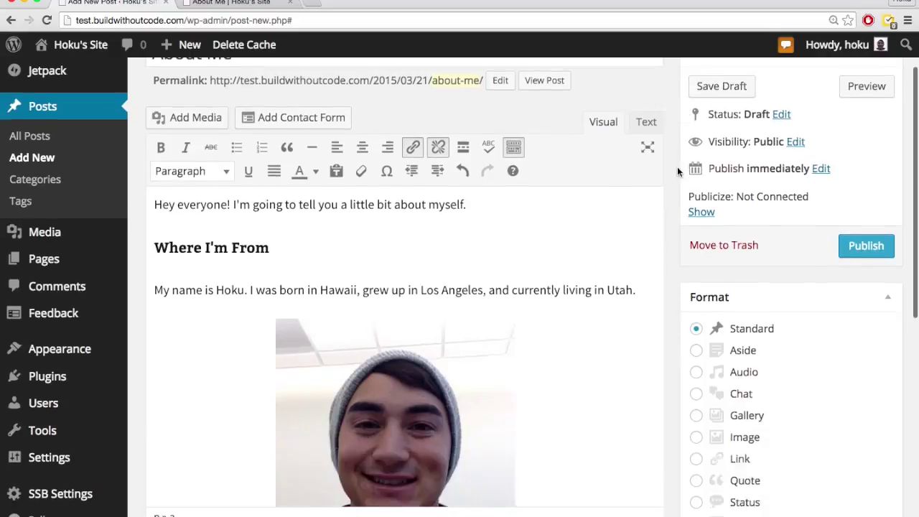
scroll(678, 171, "up", 2)
scroll(678, 166, "up", 2)
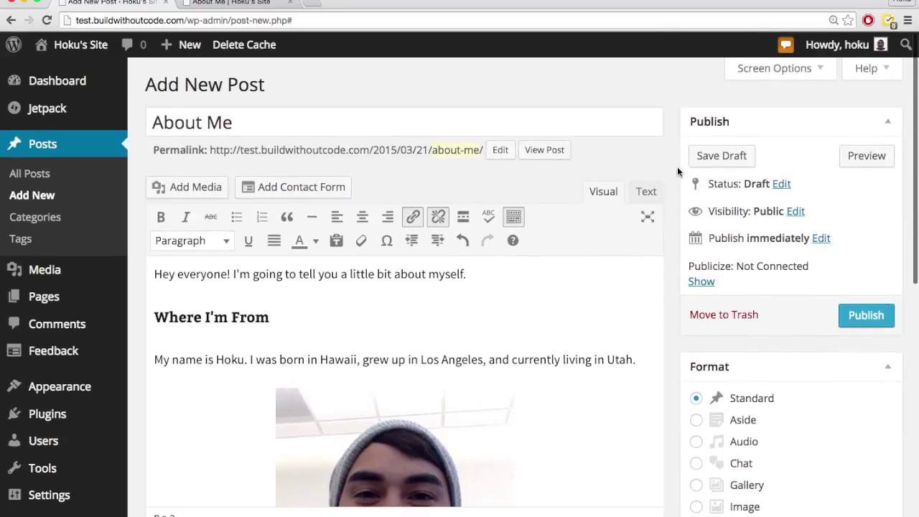
left_click(712, 160)
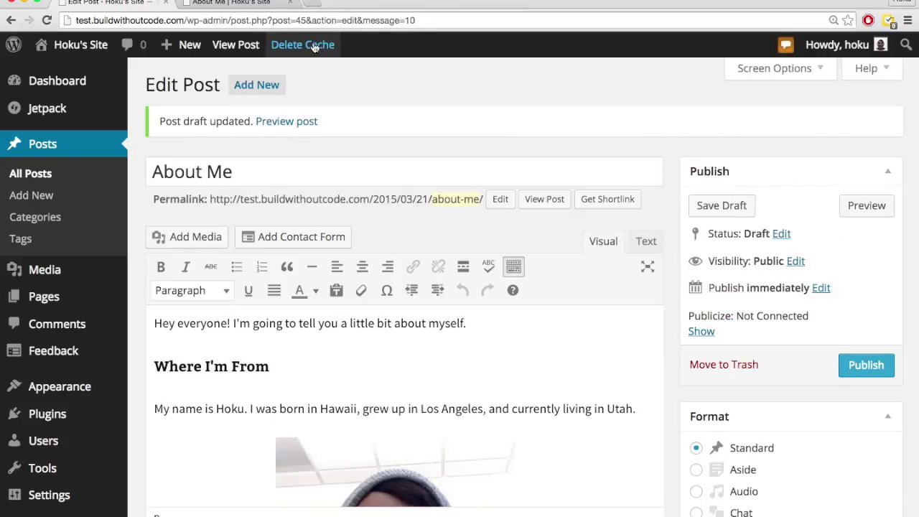
Compare the posts on the site's front page with the drafts and published entries in the list of all posts.
mouse_move(81, 45)
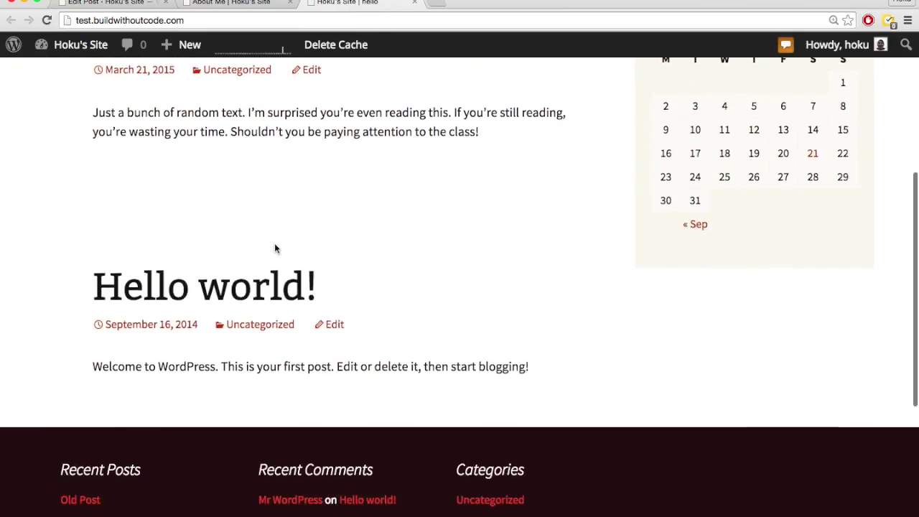
scroll(276, 249, "up", 4)
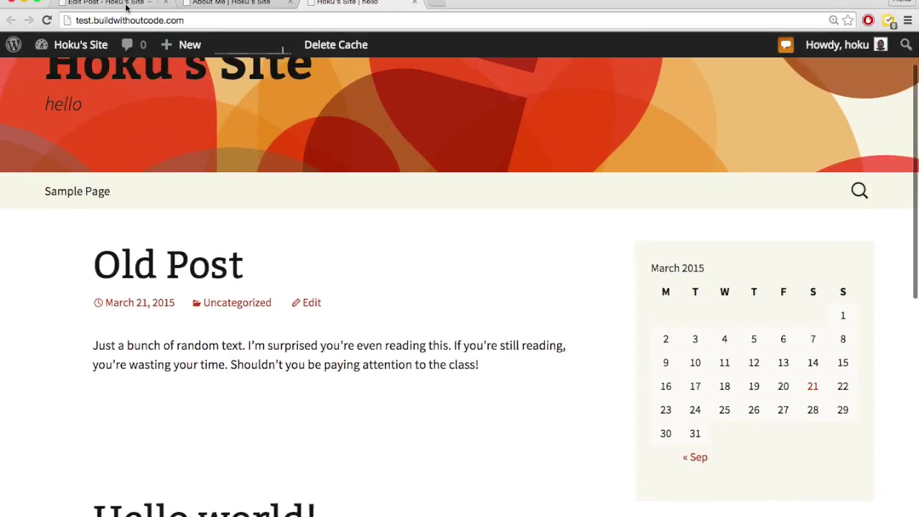
left_click(126, 6)
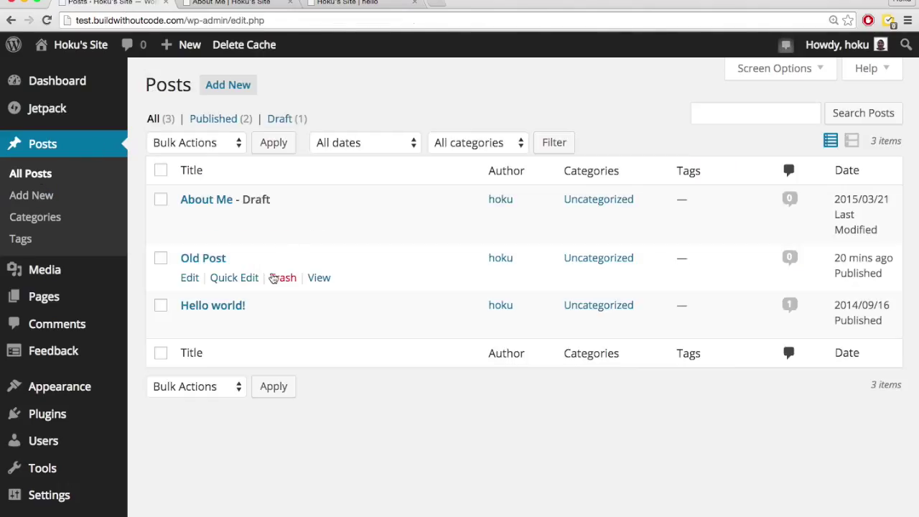
key("super+3")
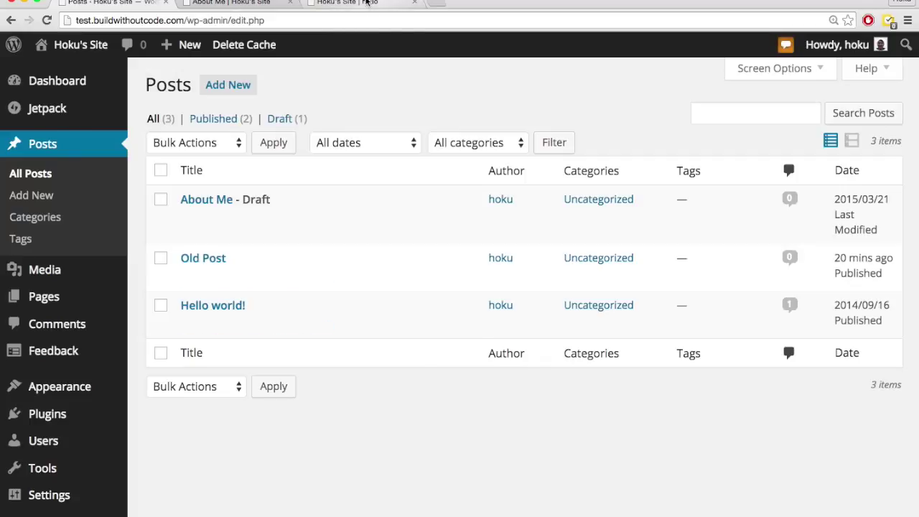
scroll(216, 266, "down", 4)
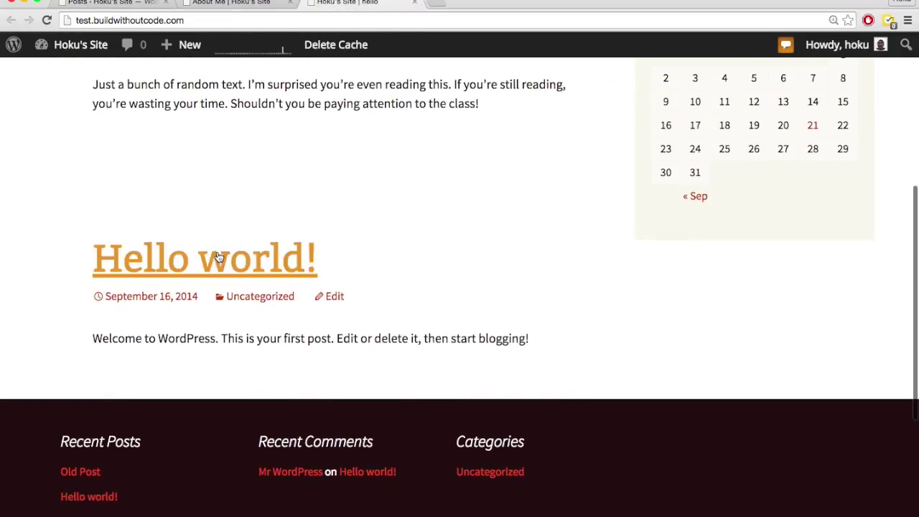
scroll(213, 260, "up", 5)
left_click(109, 4)
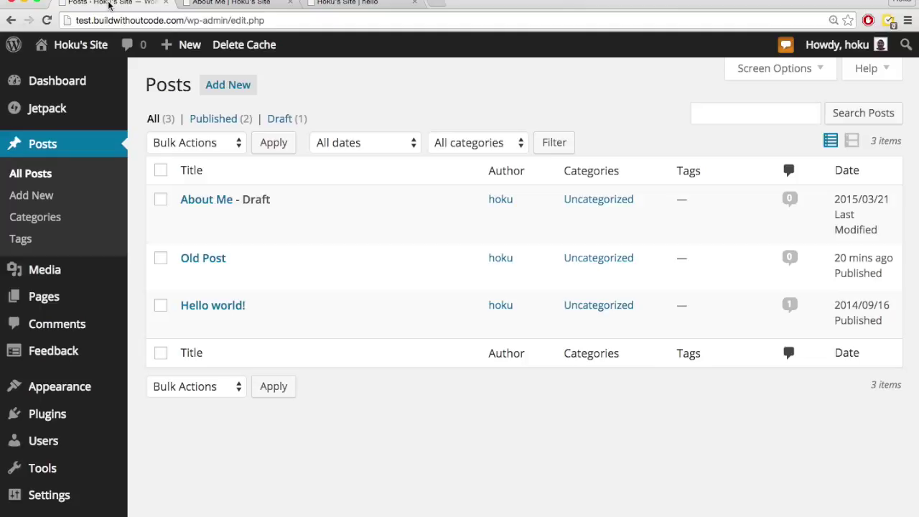
Open the About Me draft for editing and review its content down to the beanies sentence.
left_click(224, 204)
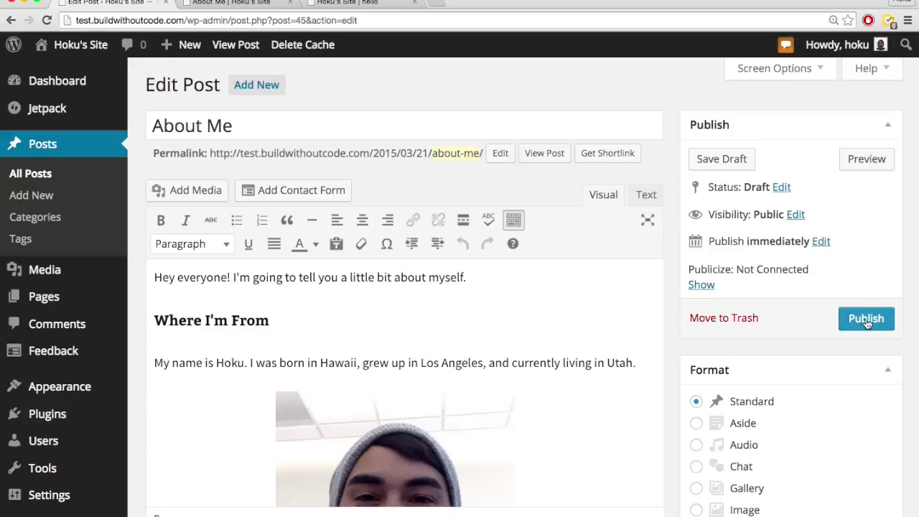
scroll(597, 354, "down", 5)
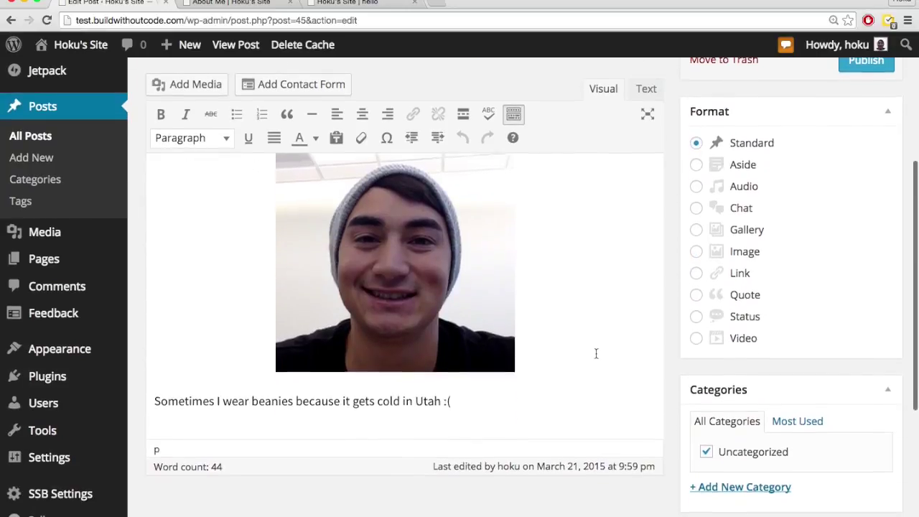
scroll(596, 353, "up", 2)
scroll(596, 353, "up", 3)
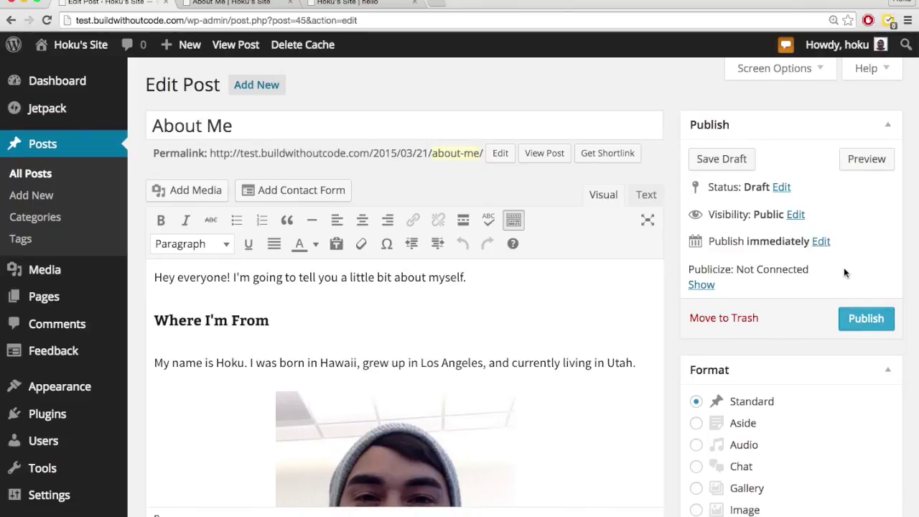
Set the post's publication date to 04-Apr 21, 2015 at 21:59.
left_click(821, 242)
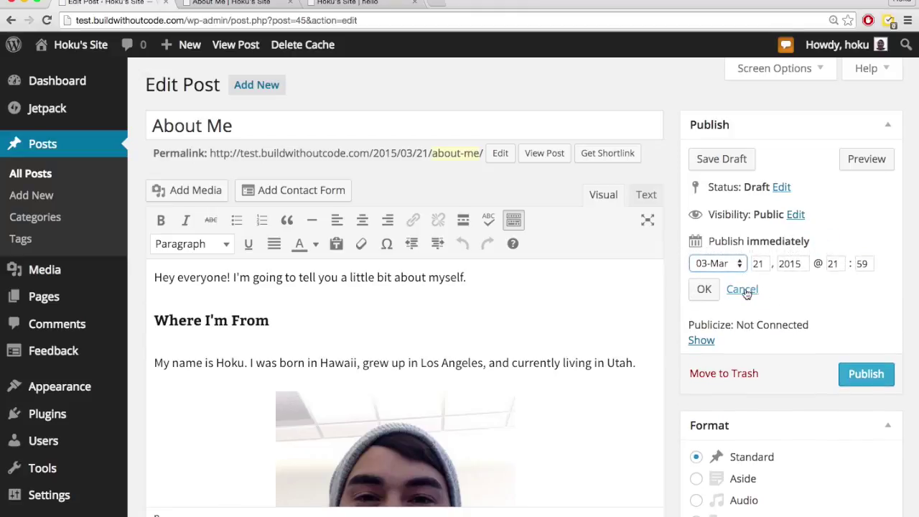
left_click(738, 264)
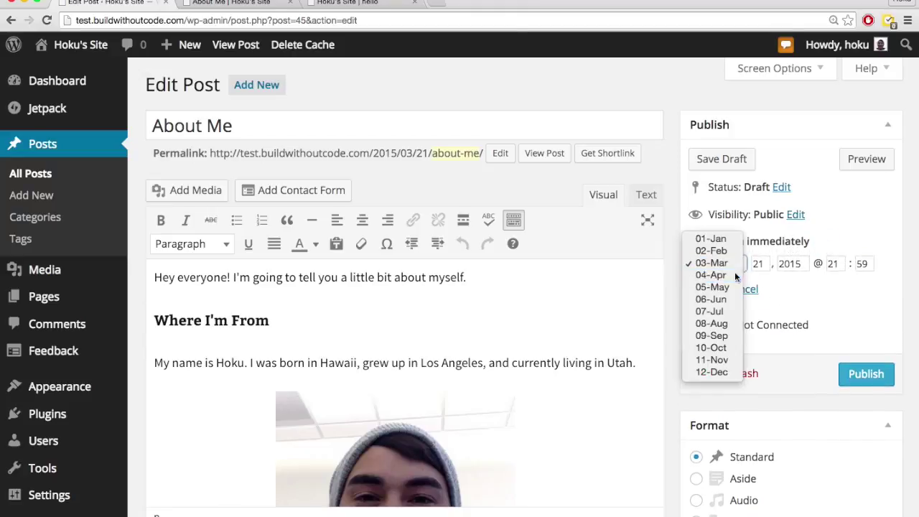
left_click(731, 279)
left_click(704, 289)
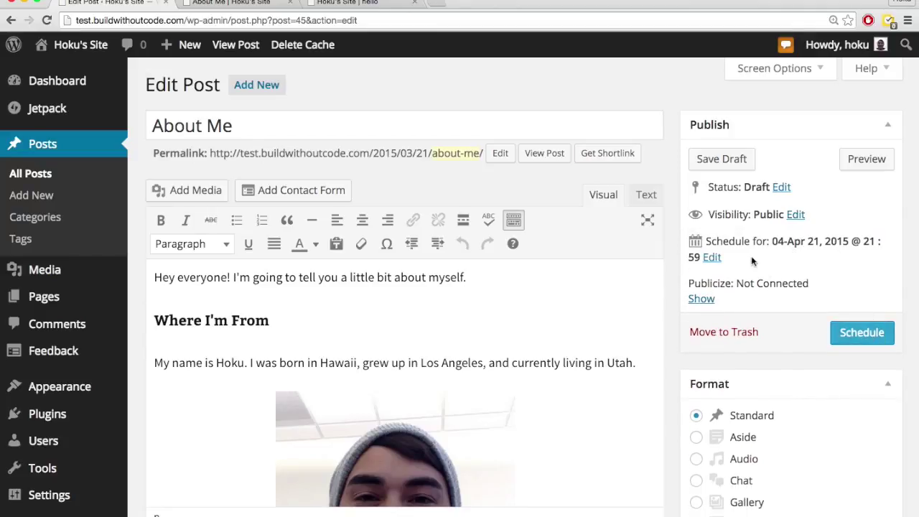
Change the scheduled month back to March so that the post is set to publish immediately.
left_click(713, 258)
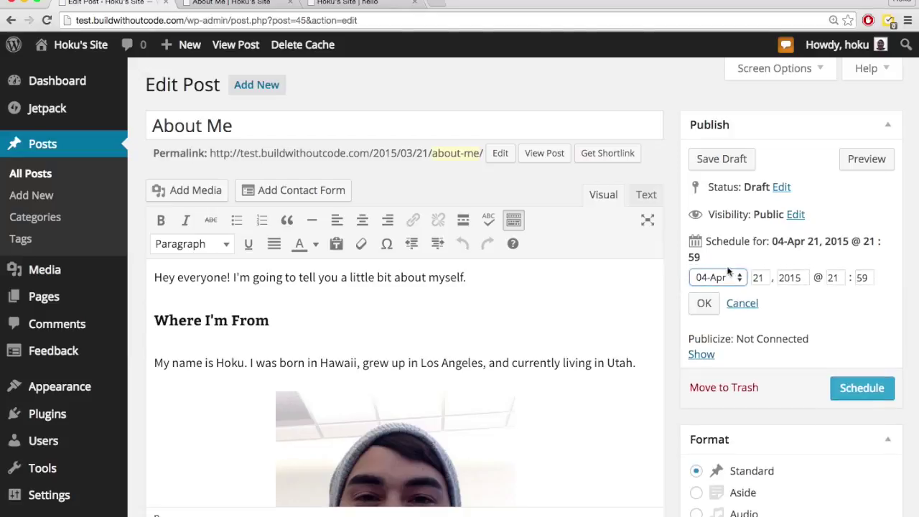
left_click(732, 278)
left_click(728, 276)
left_click(704, 303)
Check the post's visibility options without changing them, and publish the About Me post.
left_click(795, 214)
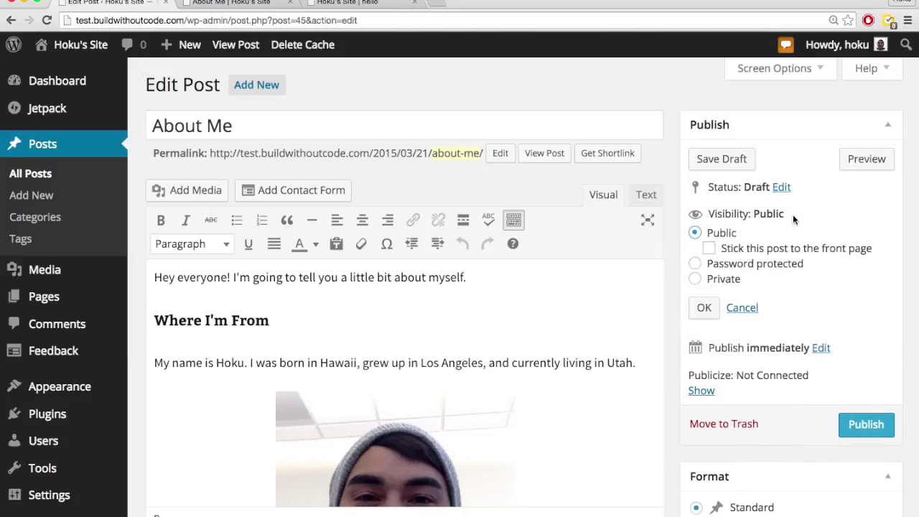
left_click(742, 307)
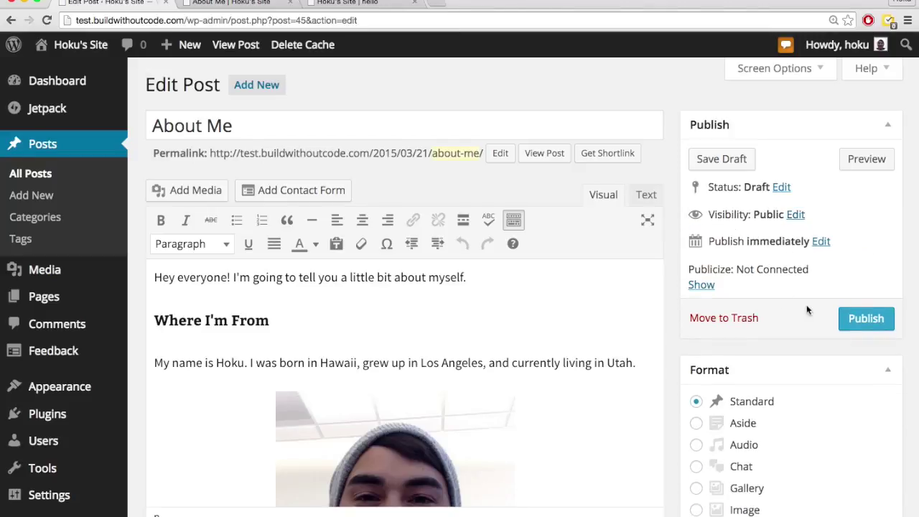
left_click(859, 322)
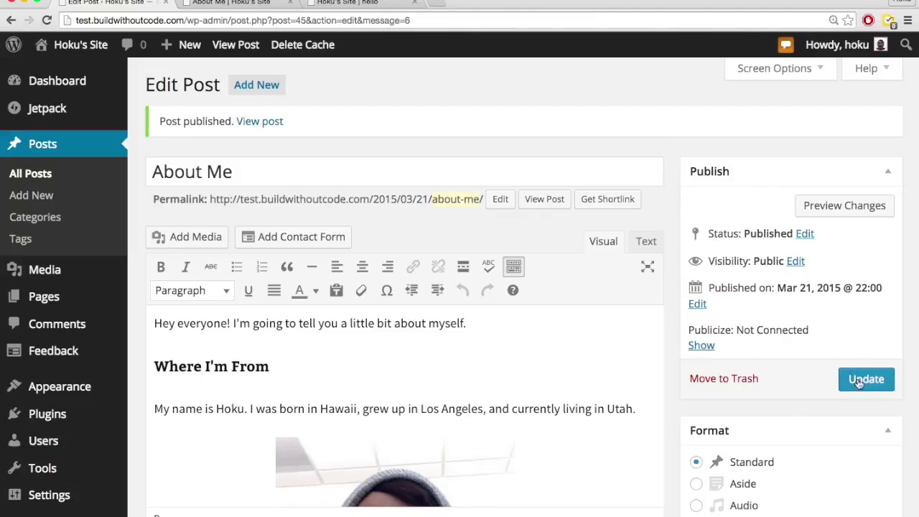
key("super+z")
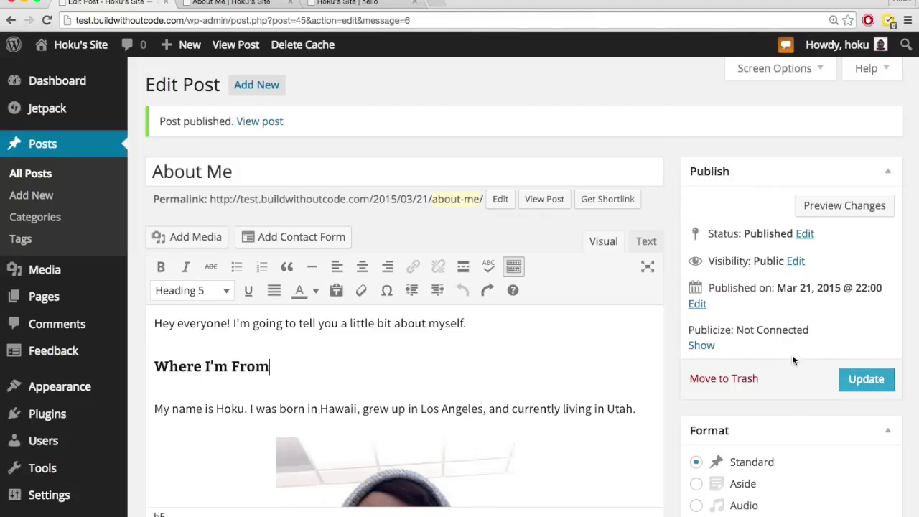
Reload the site's front page and examine the published About Me post above Old Post.
left_click(371, 3)
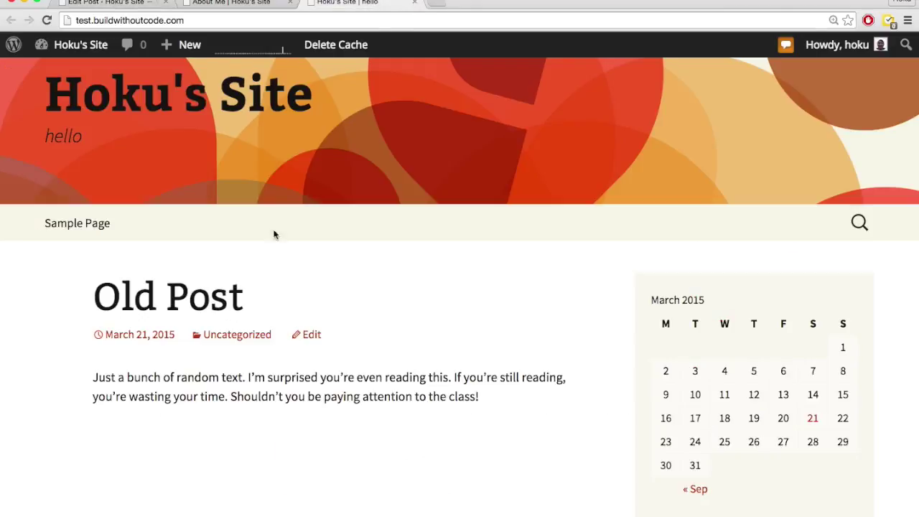
scroll(323, 271, "down", 3)
key("super+r")
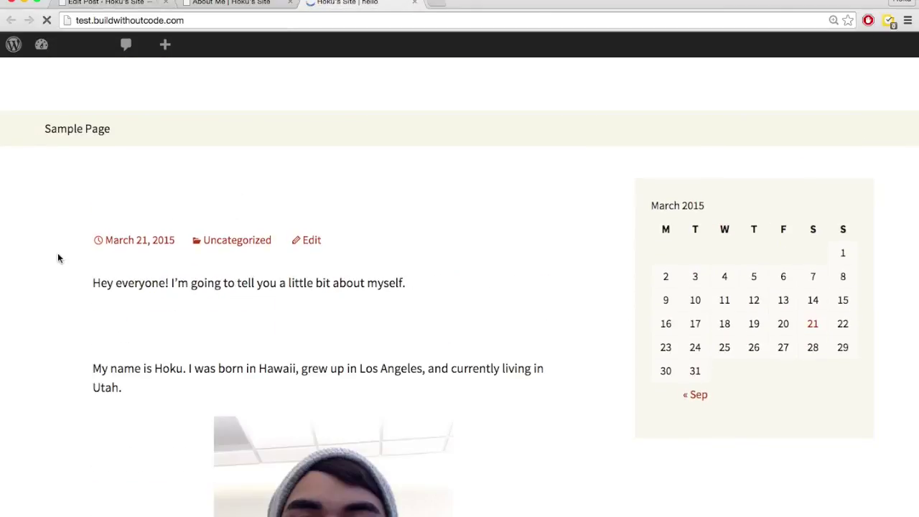
scroll(59, 258, "down", 4)
scroll(59, 259, "down", 7)
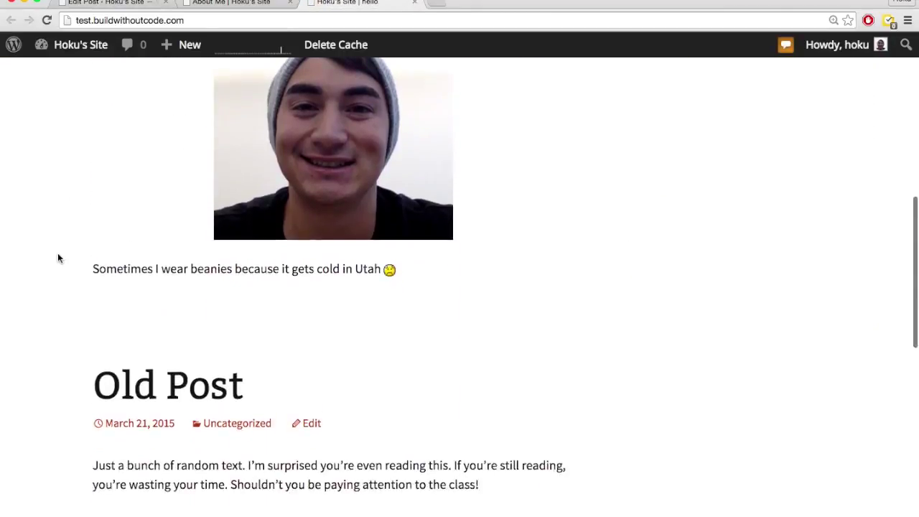
scroll(59, 259, "up", 10)
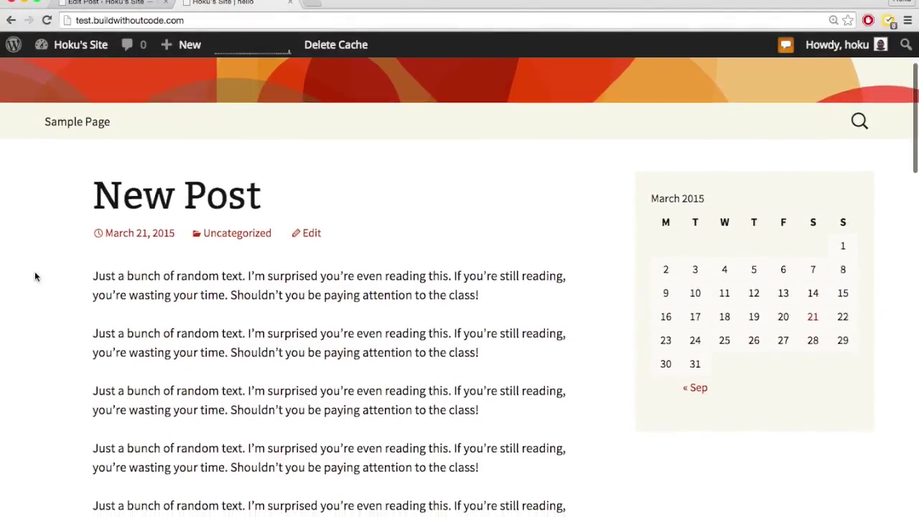
Examine the front page from the long New Post entry down to the About Me post.
scroll(35, 276, "down", 11)
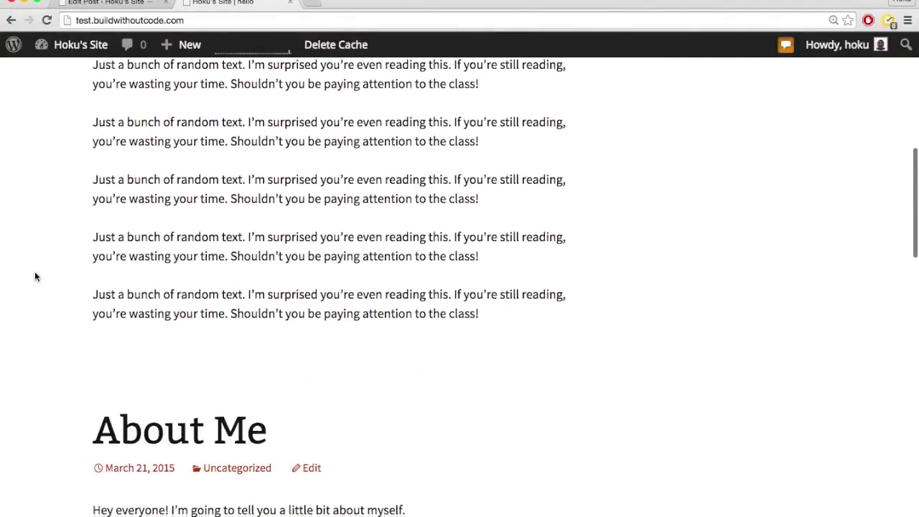
scroll(35, 276, "down", 8)
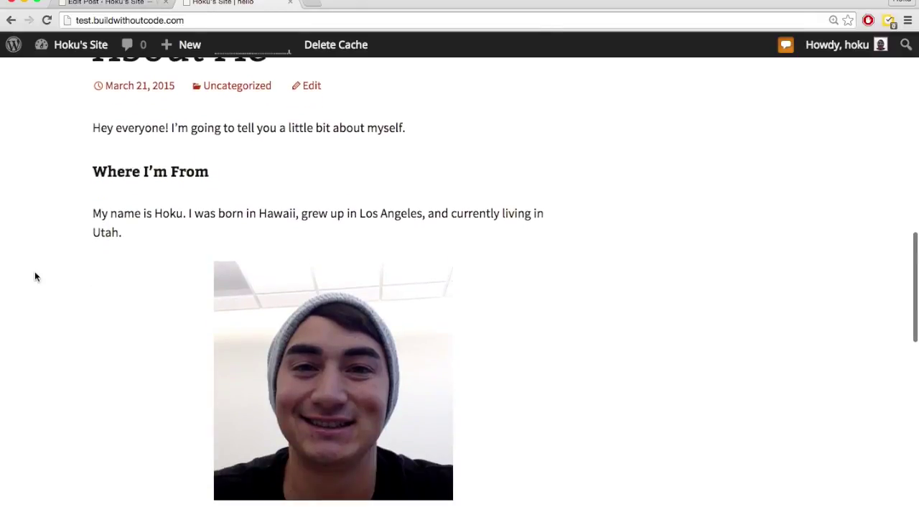
scroll(35, 277, "up", 20)
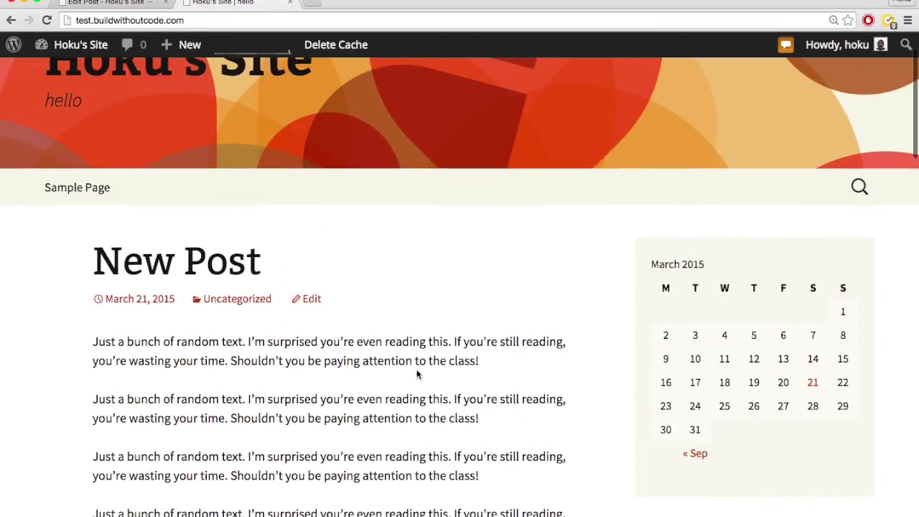
Highlight New Post's title and first paragraph, and examine how far its remaining text pushes down About Me.
left_click_drag(484, 360, 79, 251)
left_click(69, 327)
scroll(47, 388, "down", 5)
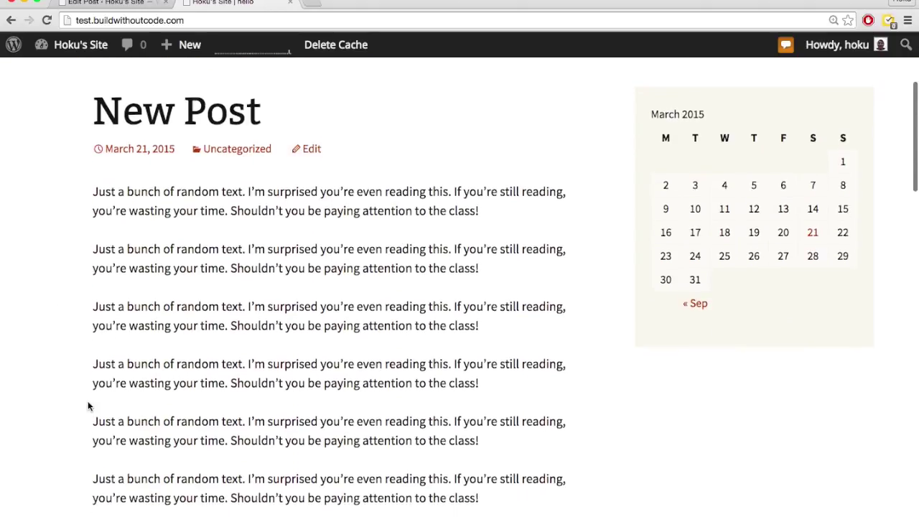
scroll(136, 375, "down", 5)
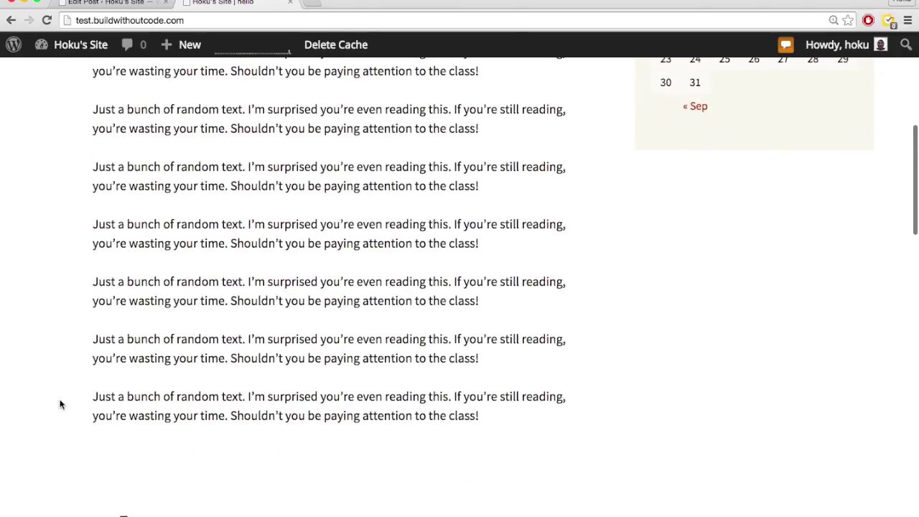
scroll(60, 404, "down", 4)
scroll(61, 405, "up", 3)
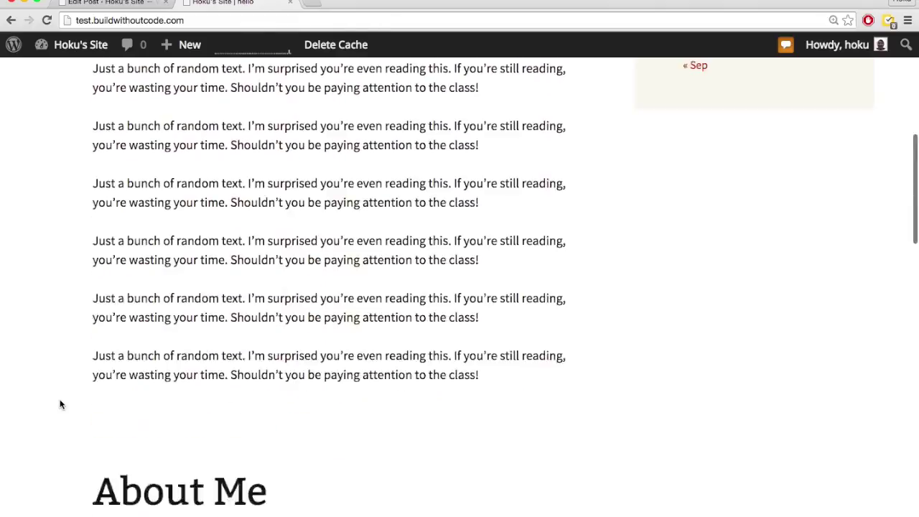
scroll(61, 404, "up", 10)
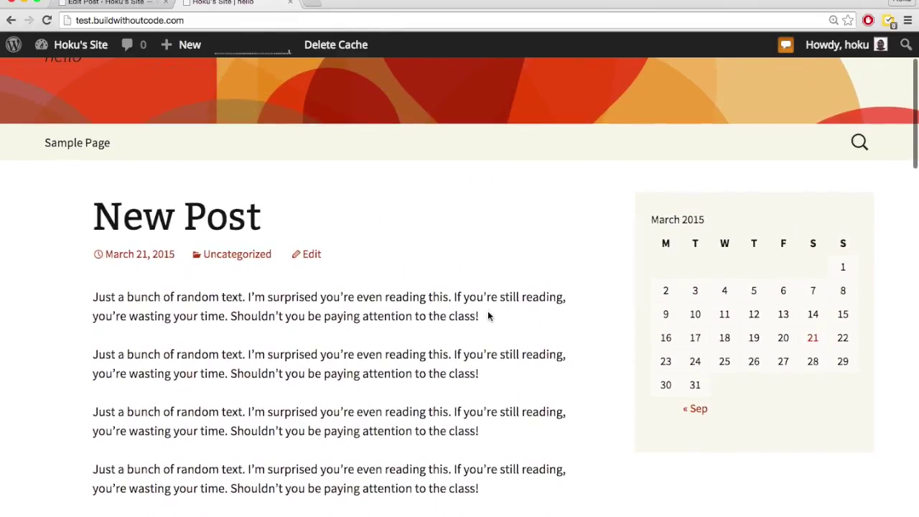
Highlight New Post's first paragraph and the paragraphs following it in turn, clearing each selection.
left_click_drag(488, 313, 93, 294)
left_click(69, 295)
left_click_drag(83, 348, 329, 479)
left_click(57, 362)
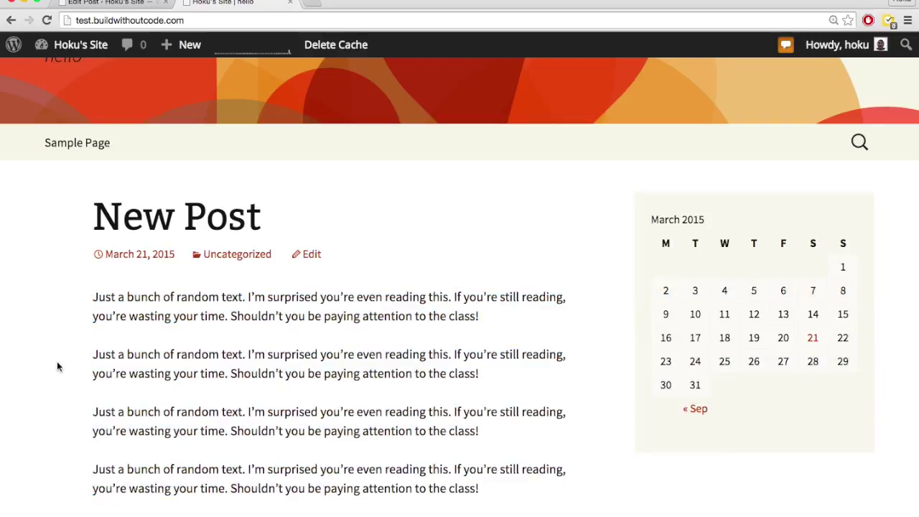
Check New Post's text in the post editor and return to the site's front page.
key("ctrl+shift+Tab")
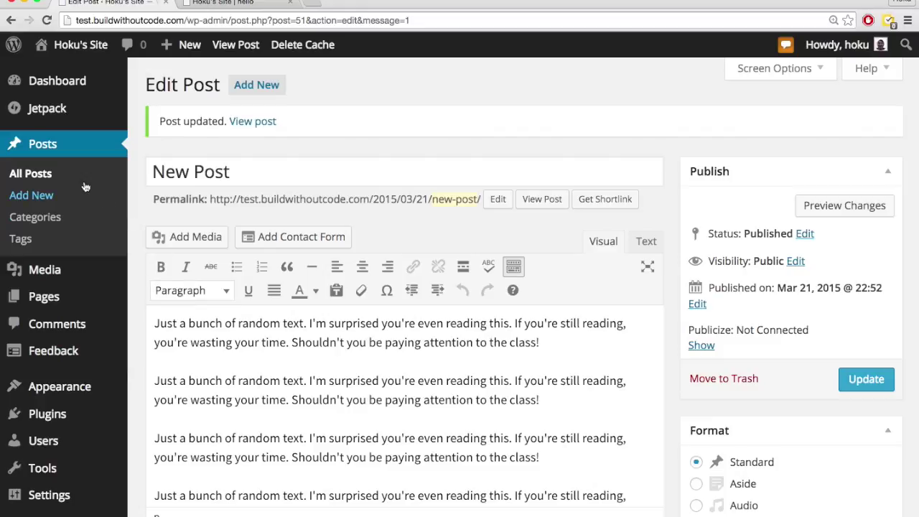
scroll(265, 388, "down", 2)
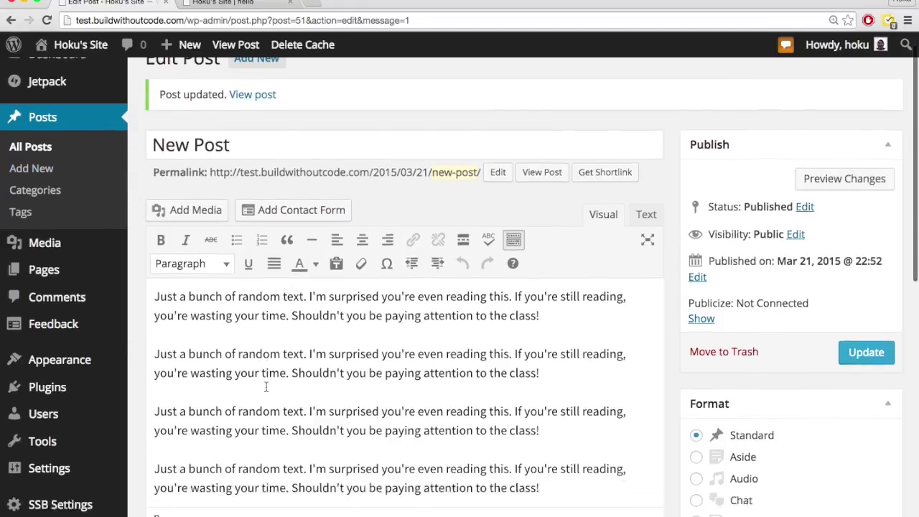
scroll(268, 431, "up", 1)
key("ctrl+Tab")
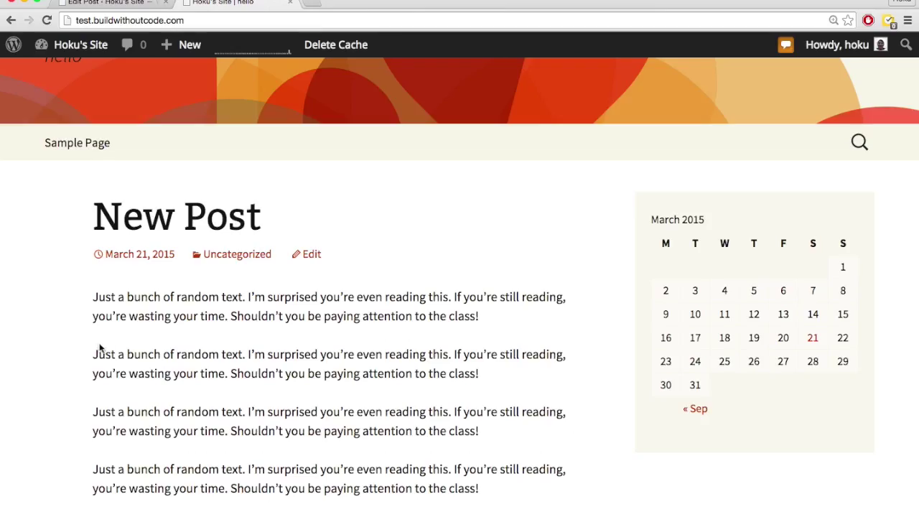
Examine the front page between New Post's full text and the About Me post, returning to New Post's title.
scroll(87, 391, "down", 5)
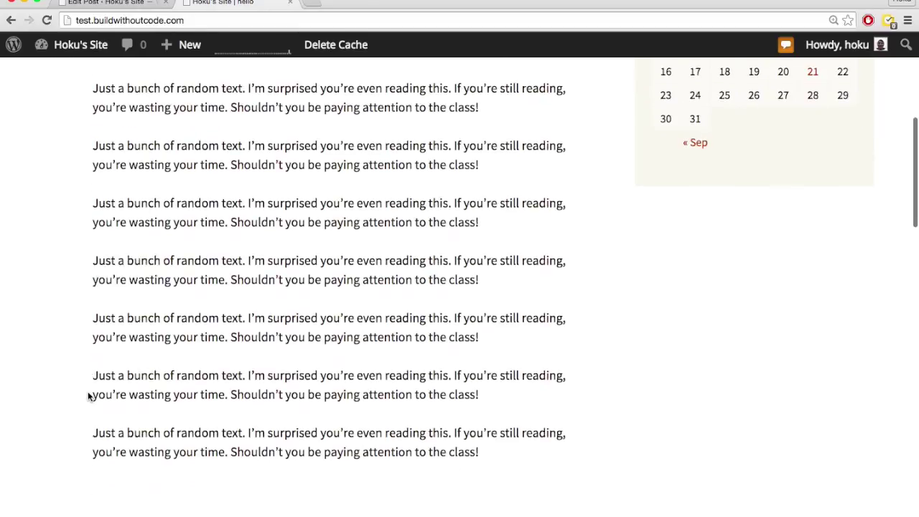
scroll(87, 391, "up", 5)
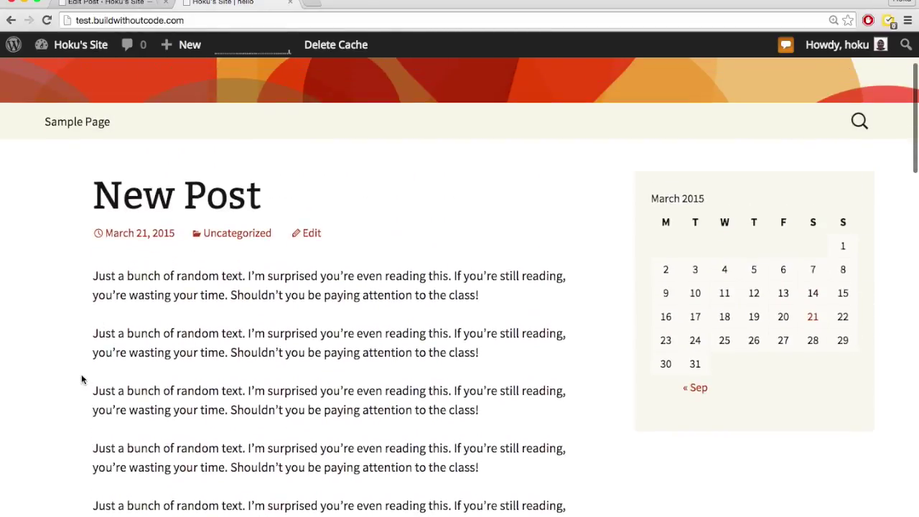
scroll(72, 393, "down", 3)
scroll(69, 394, "down", 6)
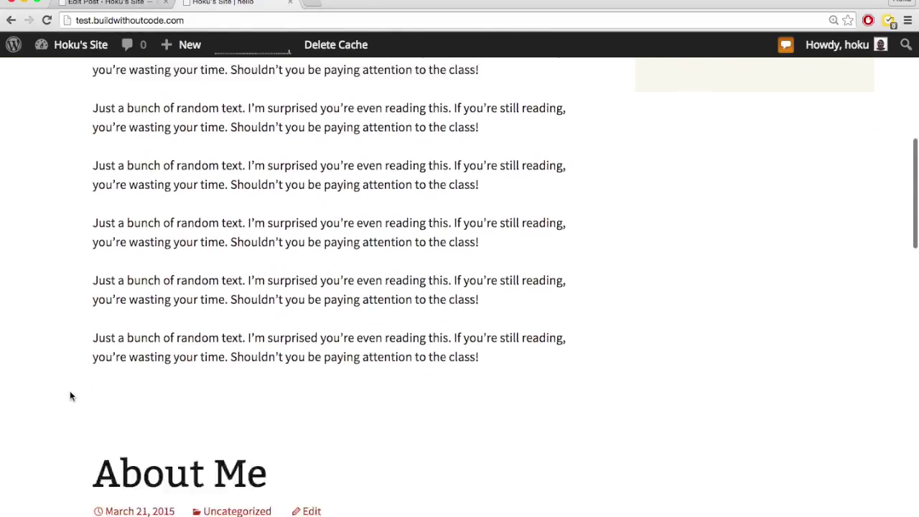
scroll(74, 281, "down", 1)
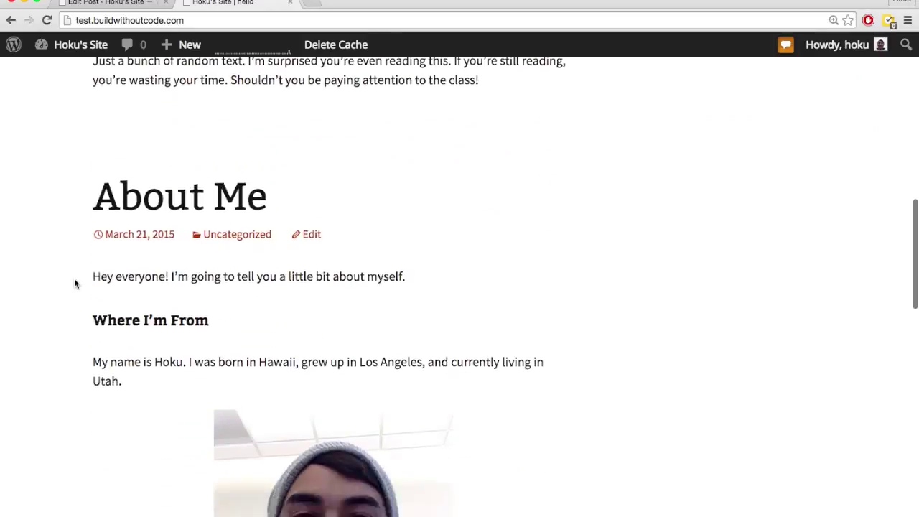
scroll(74, 281, "up", 10)
scroll(84, 318, "down", 10)
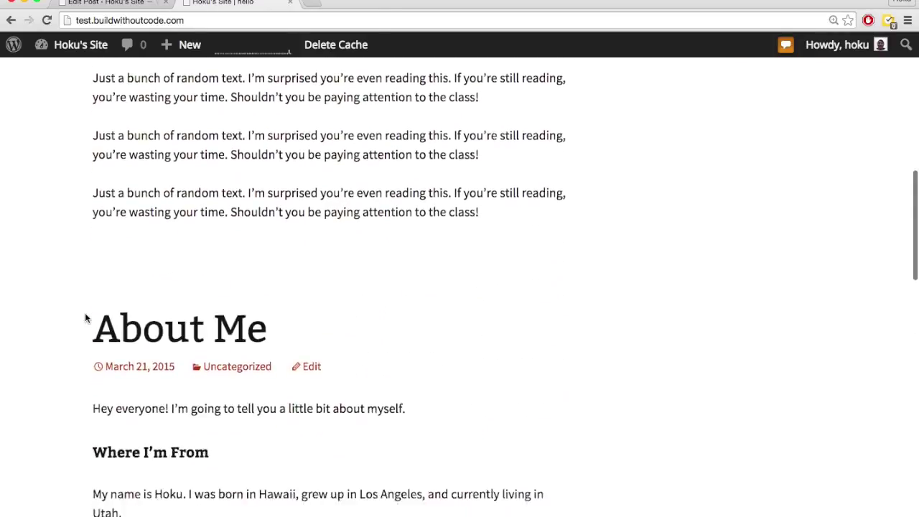
scroll(74, 218, "up", 1)
scroll(74, 215, "up", 10)
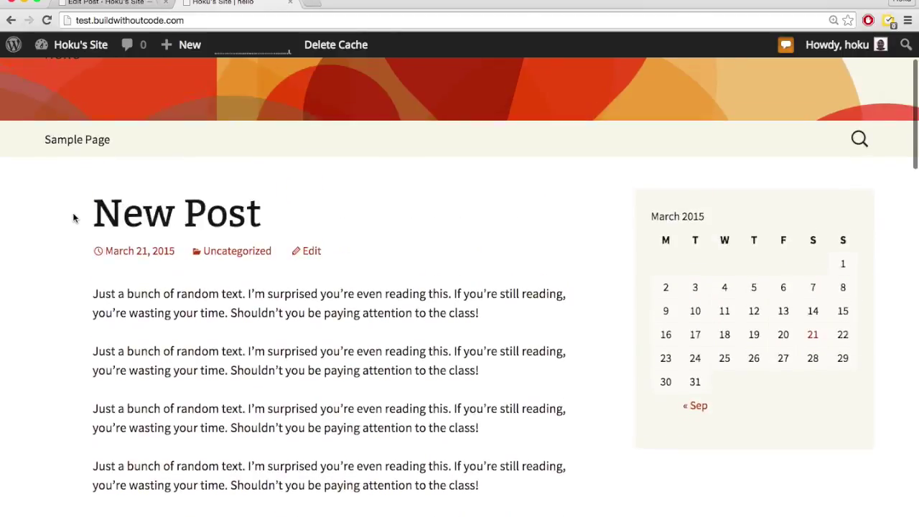
Insert a Read More break after New Post's first paragraph in the post editor and update the post.
key("ctrl+shift+Tab")
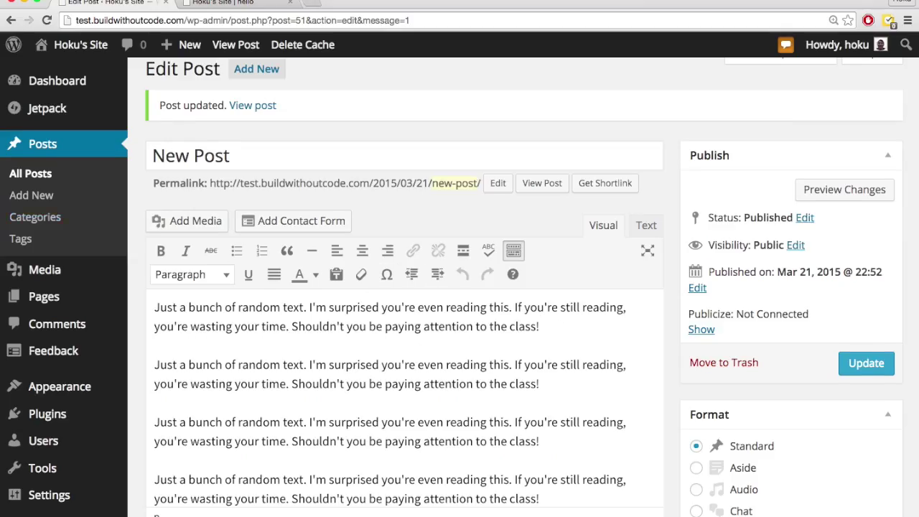
key("Return")
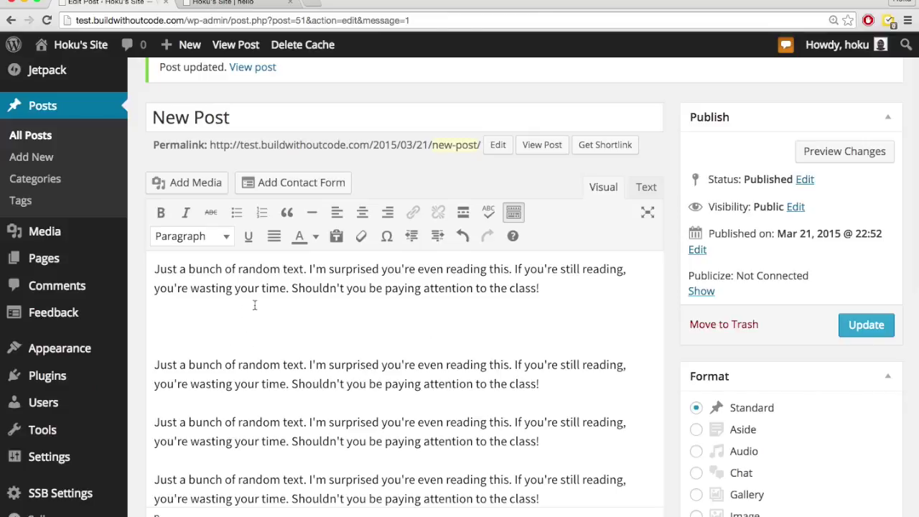
left_click(463, 214)
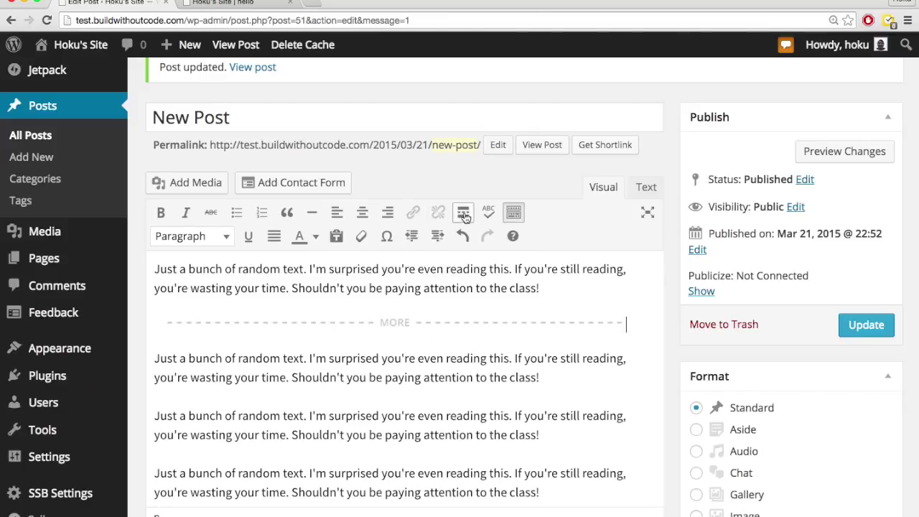
left_click(856, 326)
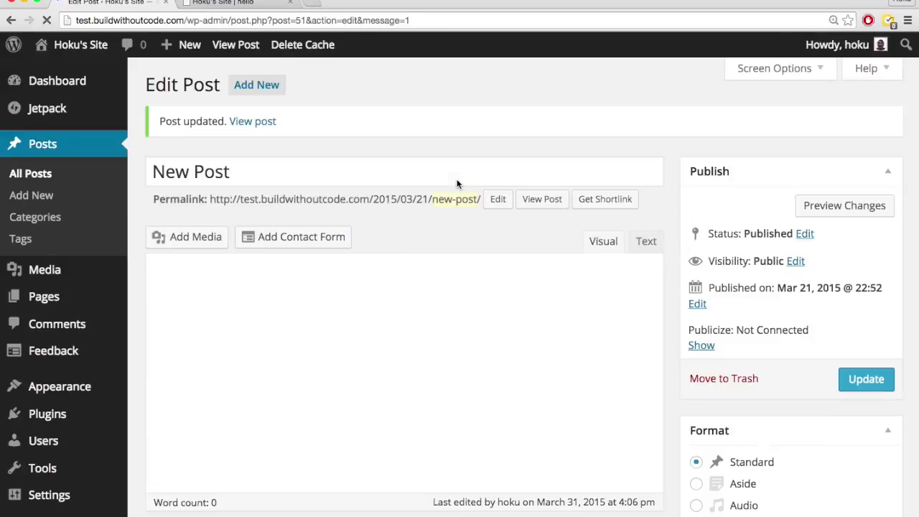
Reload the site's front page, open New Post through its Continue reading link, and look over the full post.
key("ctrl+Tab")
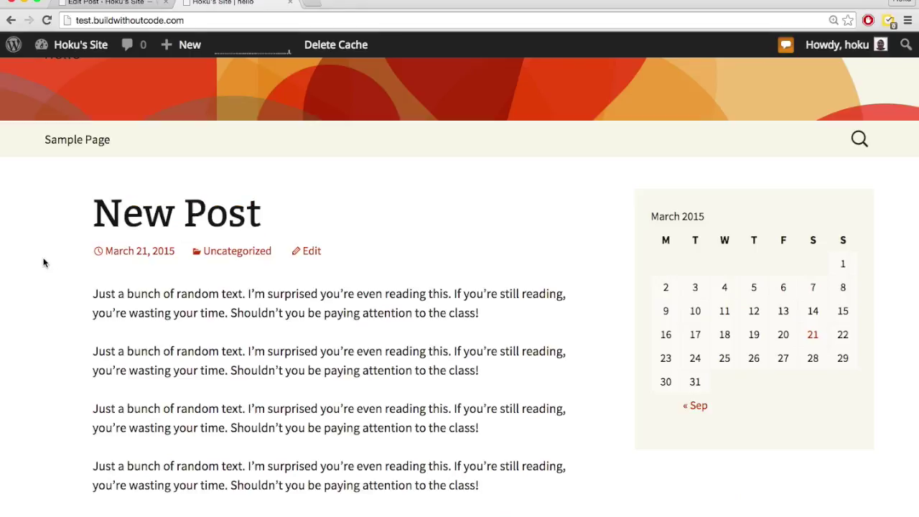
key("super+r")
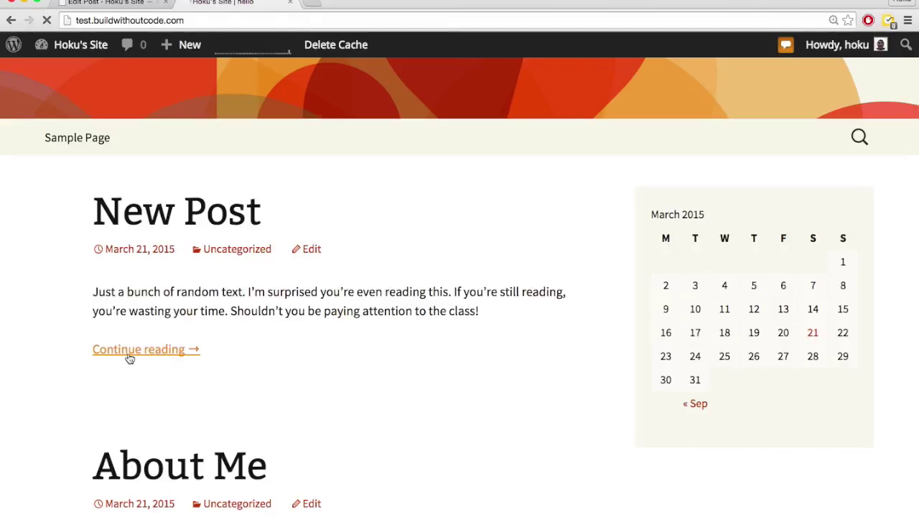
scroll(42, 326, "up", 4)
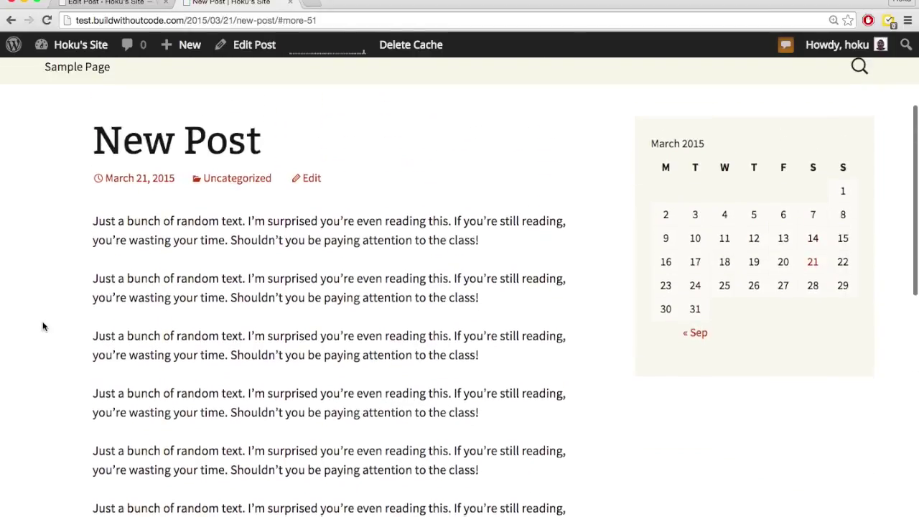
scroll(43, 326, "down", 4)
scroll(42, 326, "down", 4)
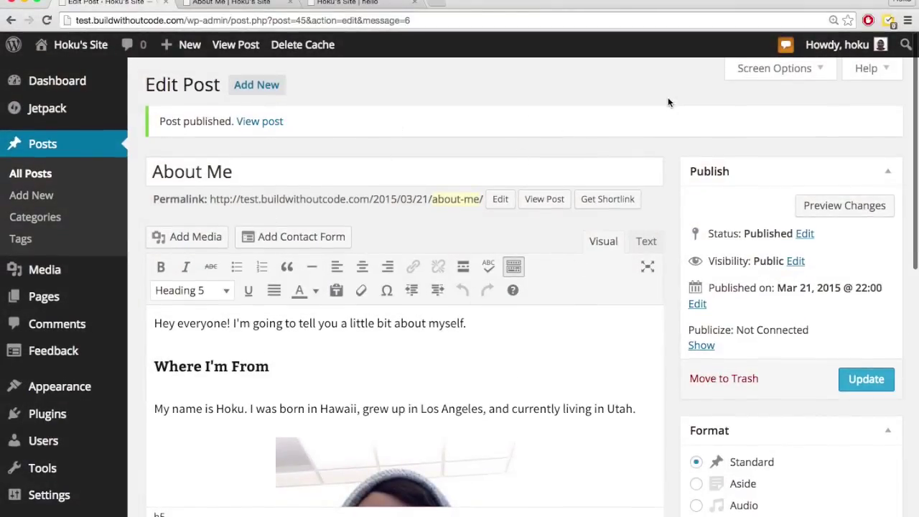
Expand Screen Options for the About Me post and examine the editor boxes they control, such as Categories, Tags and Comments.
left_click(800, 69)
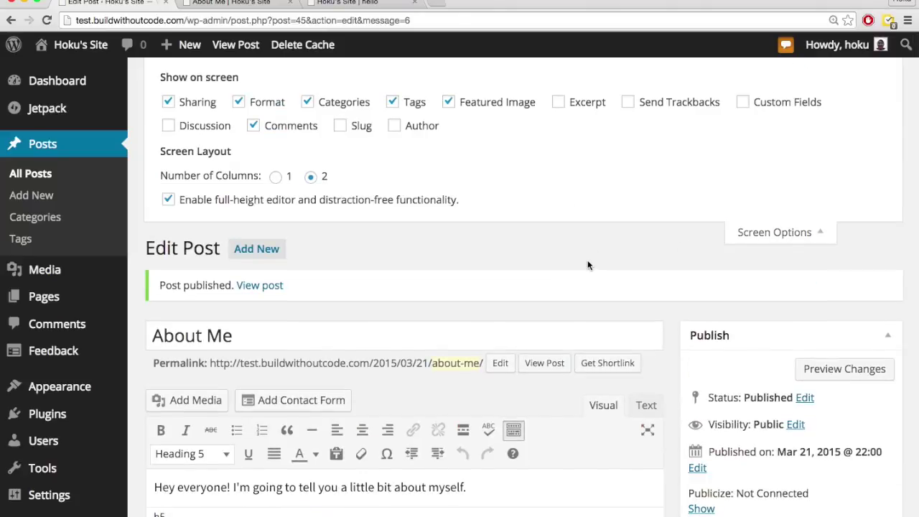
scroll(587, 266, "down", 5)
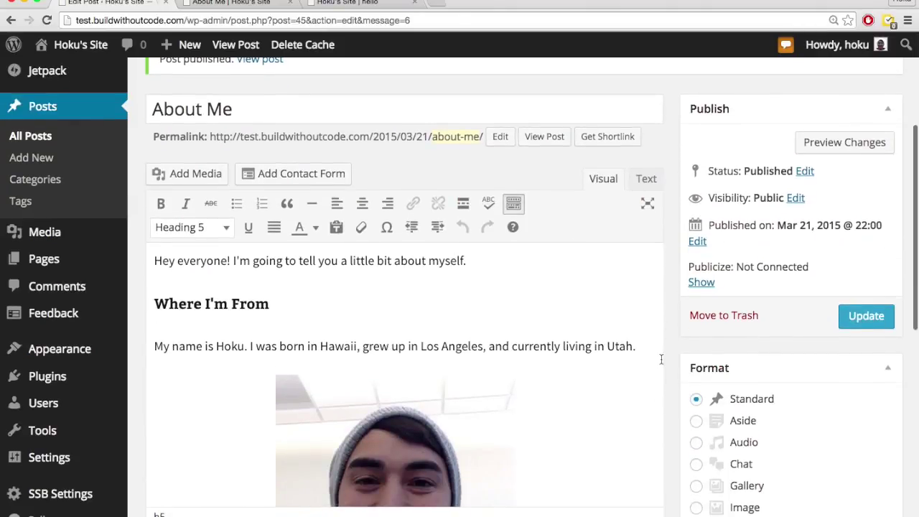
scroll(661, 359, "up", 5)
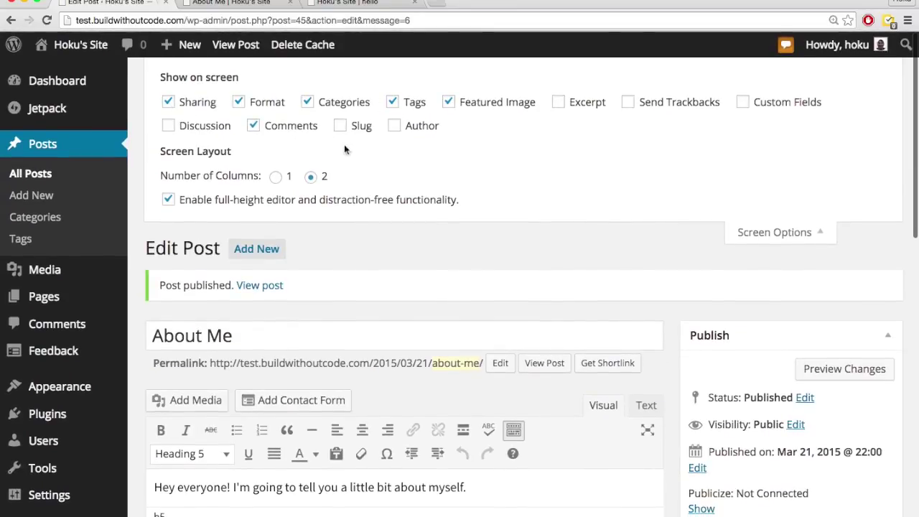
scroll(482, 281, "down", 10)
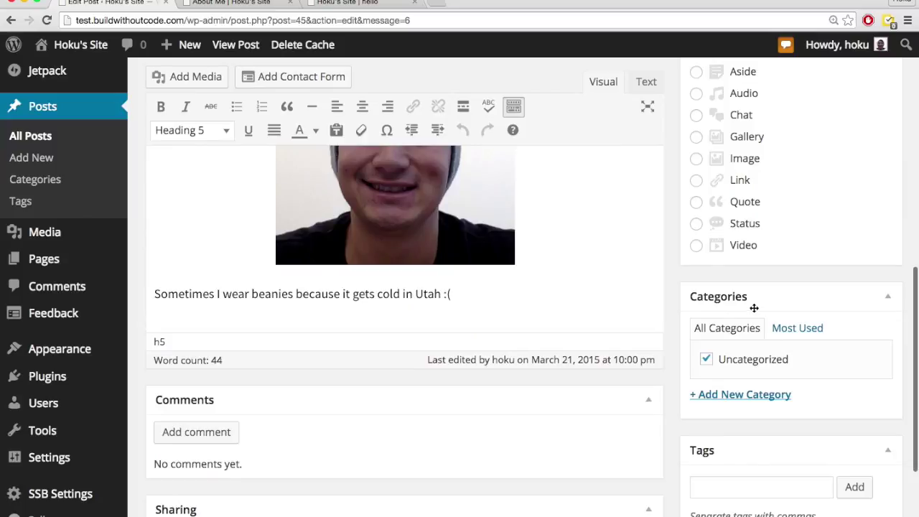
scroll(733, 386, "down", 3)
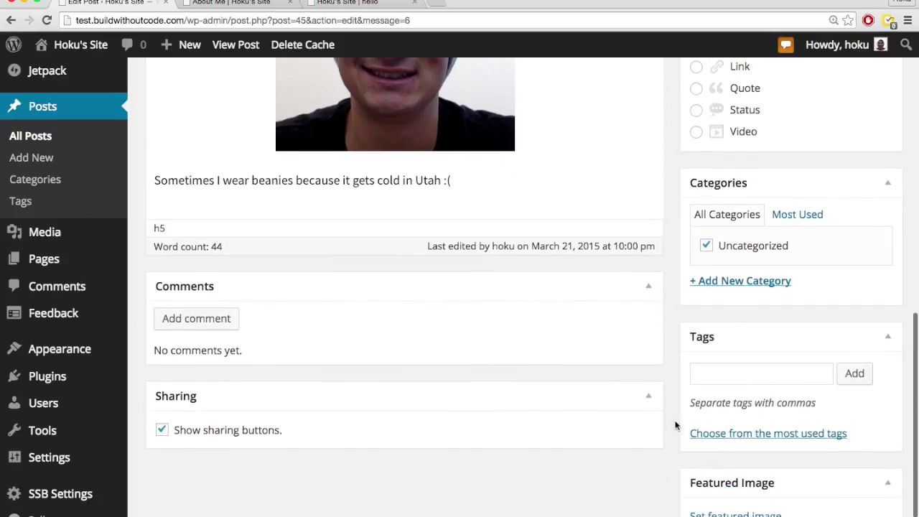
scroll(670, 421, "up", 10)
scroll(671, 409, "down", 8)
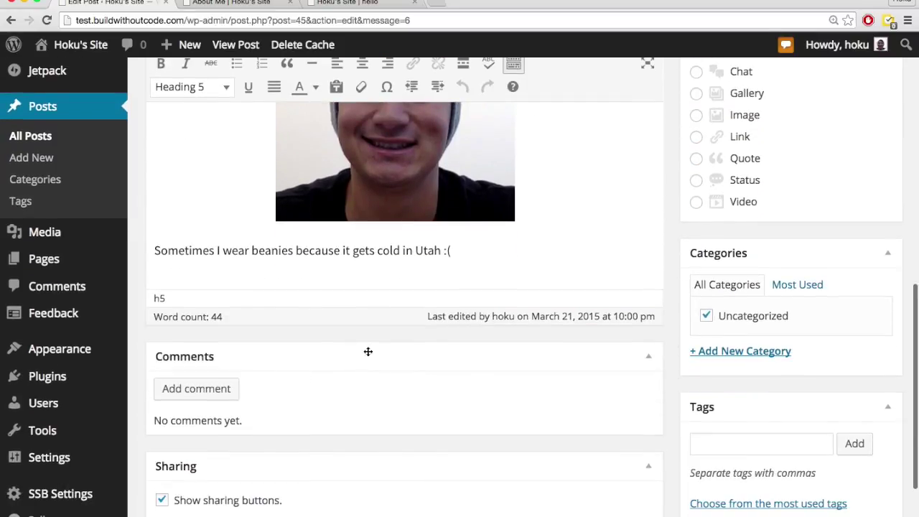
scroll(368, 352, "up", 12)
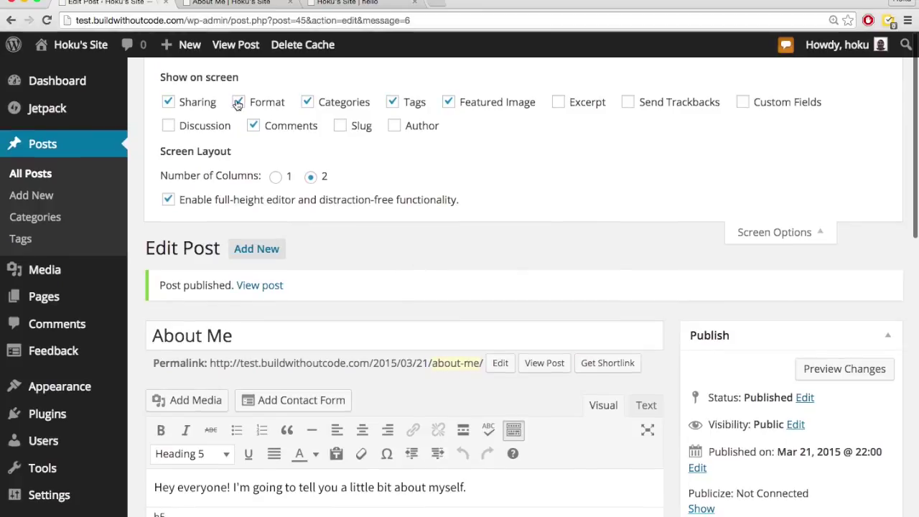
Hide the Format, Categories, Tags, Featured Image, Comments and Sharing boxes through Screen Options and look over the reduced editor.
left_click(237, 103)
left_click(308, 105)
left_click(393, 105)
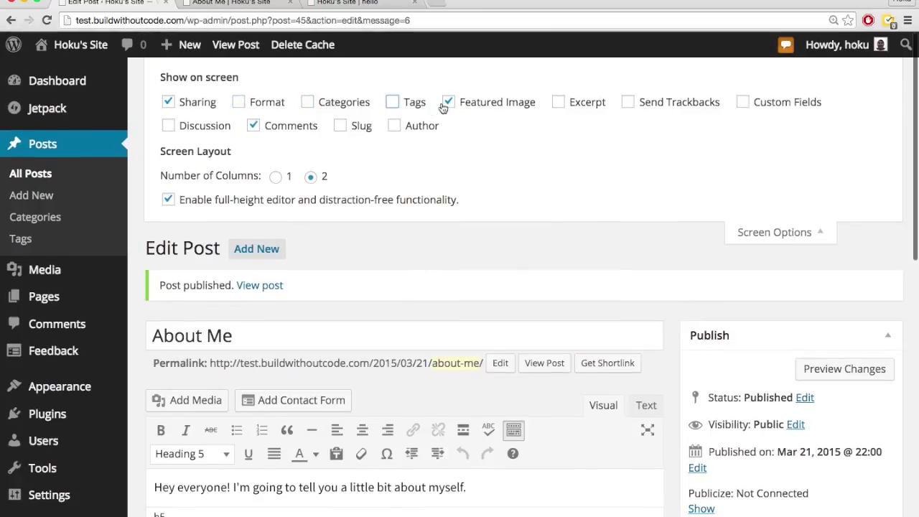
left_click(445, 104)
left_click(255, 126)
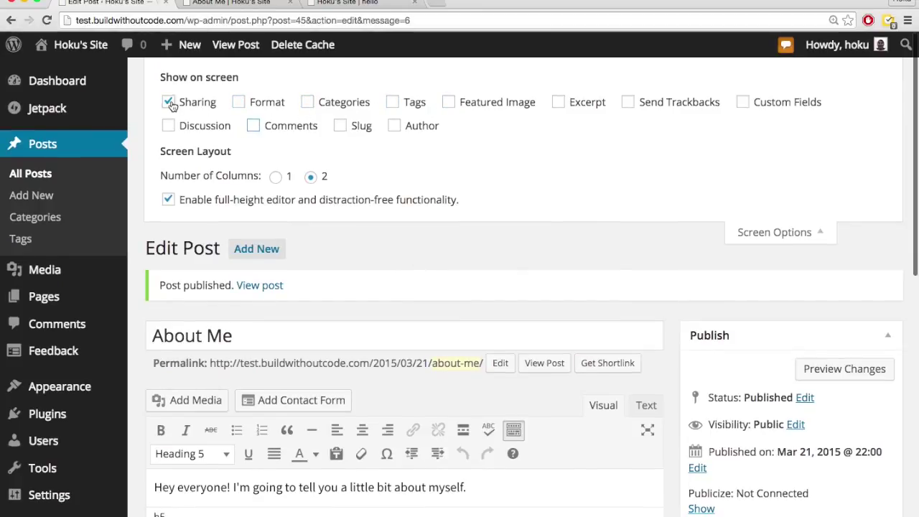
left_click(168, 102)
scroll(328, 251, "down", 5)
scroll(329, 251, "down", 1)
Show the Sharing, Format, Categories, Tags, Featured Image and Comments boxes again through Screen Options.
scroll(328, 252, "up", 10)
left_click(238, 105)
left_click(309, 106)
left_click(393, 102)
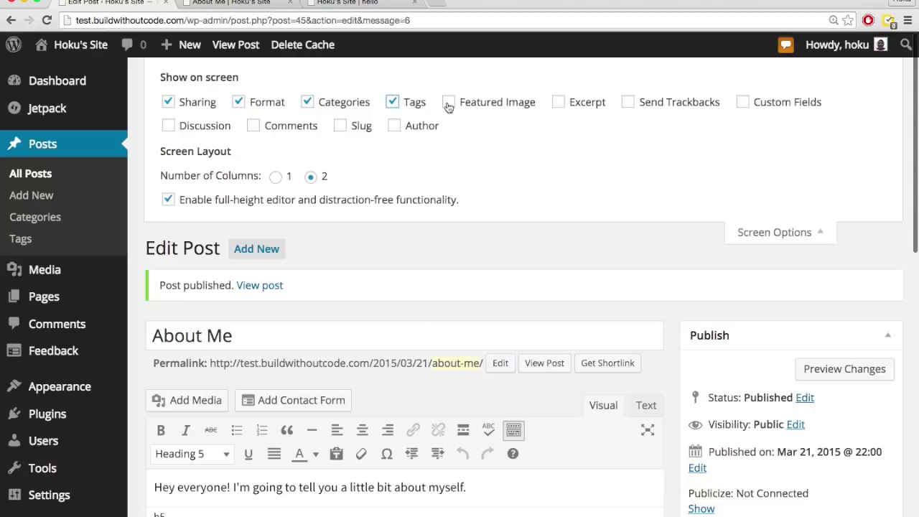
left_click(450, 103)
left_click(254, 126)
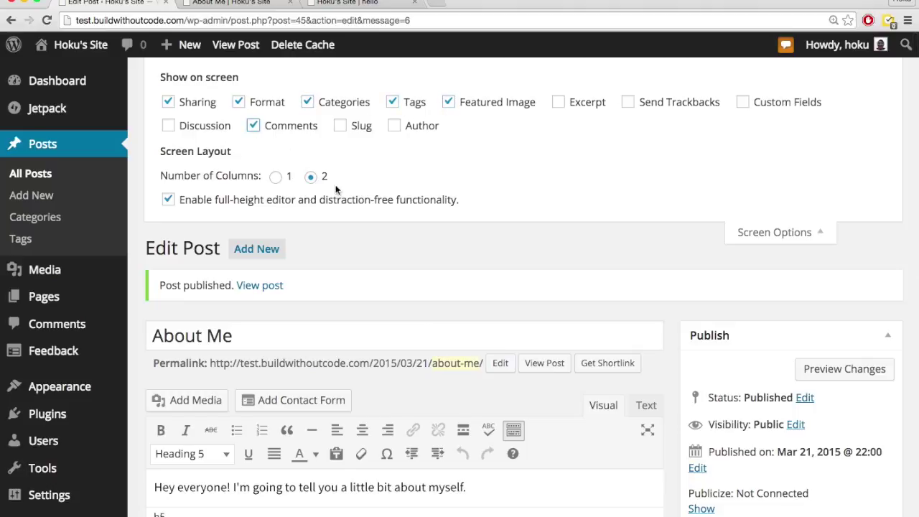
Check the About Me preview page, return to the post editor, and collapse Screen Options.
key("ctrl+Tab")
scroll(457, 253, "up", 2)
scroll(457, 248, "up", 5)
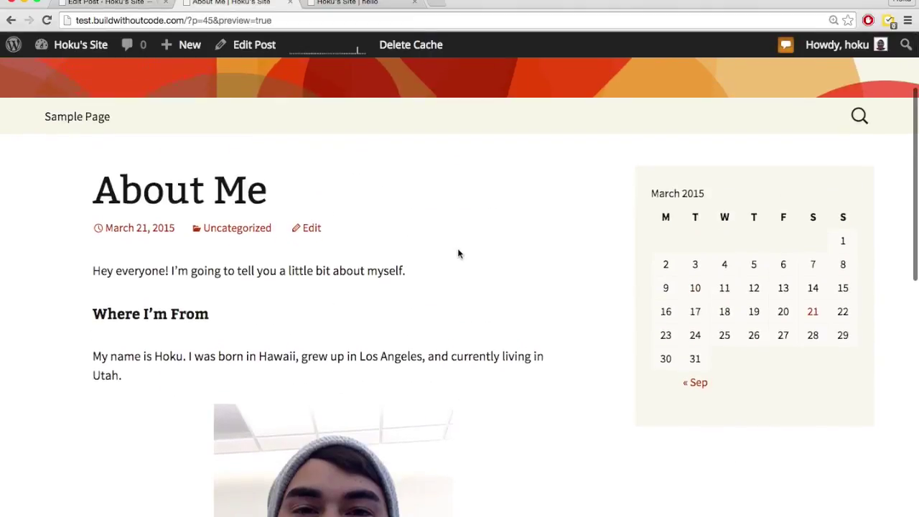
key("ctrl+shift+Tab")
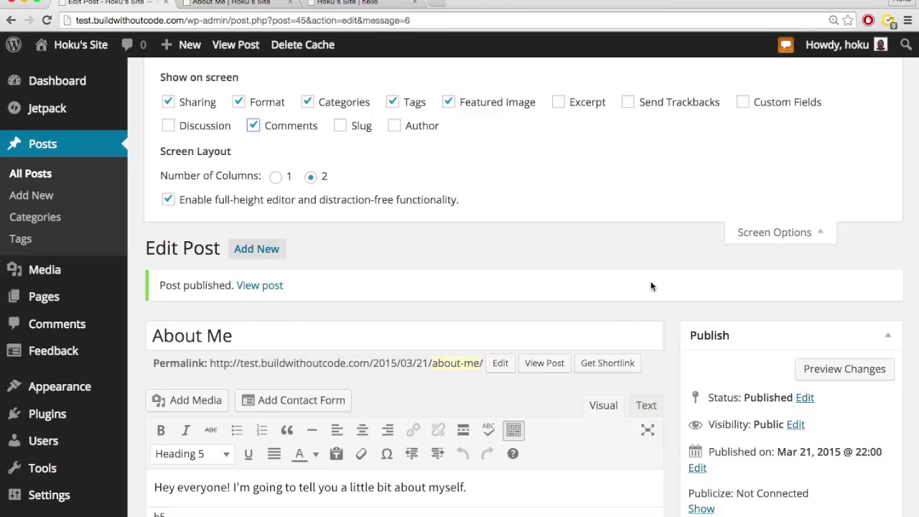
left_click(815, 234)
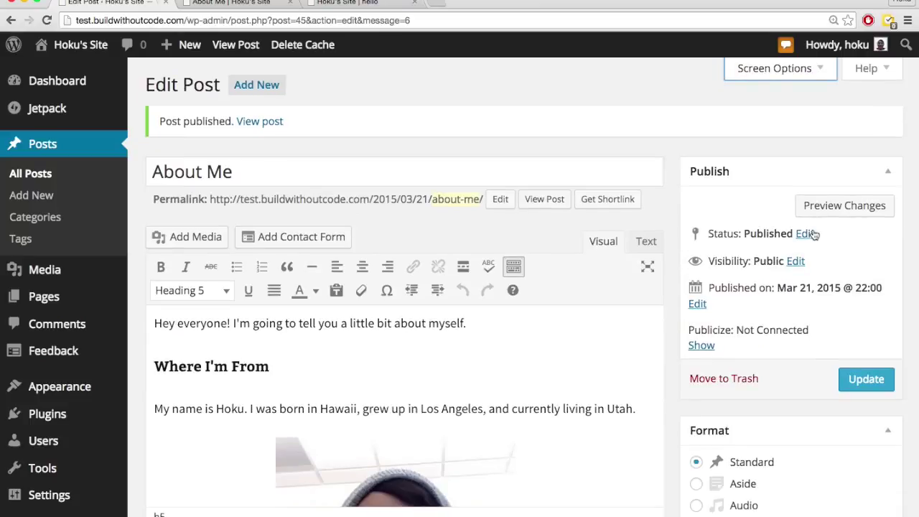
Turn on distraction-free writing for the About Me post, look through its content, and turn the mode off again.
left_click(648, 268)
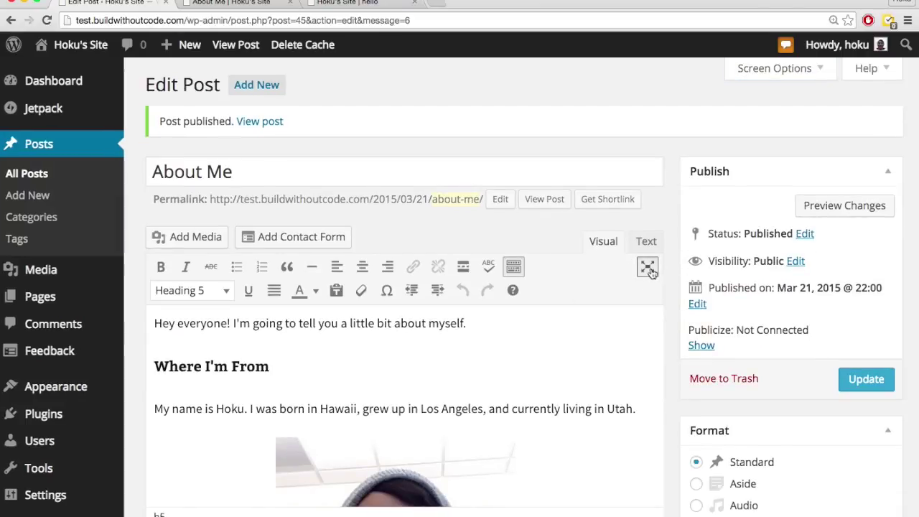
scroll(602, 363, "down", 2)
scroll(602, 364, "down", 3)
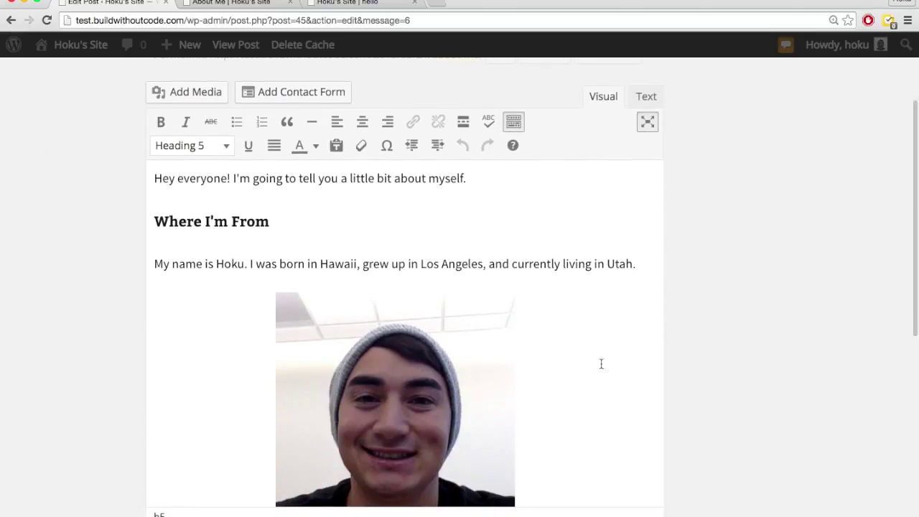
scroll(602, 364, "down", 1)
scroll(602, 364, "up", 3)
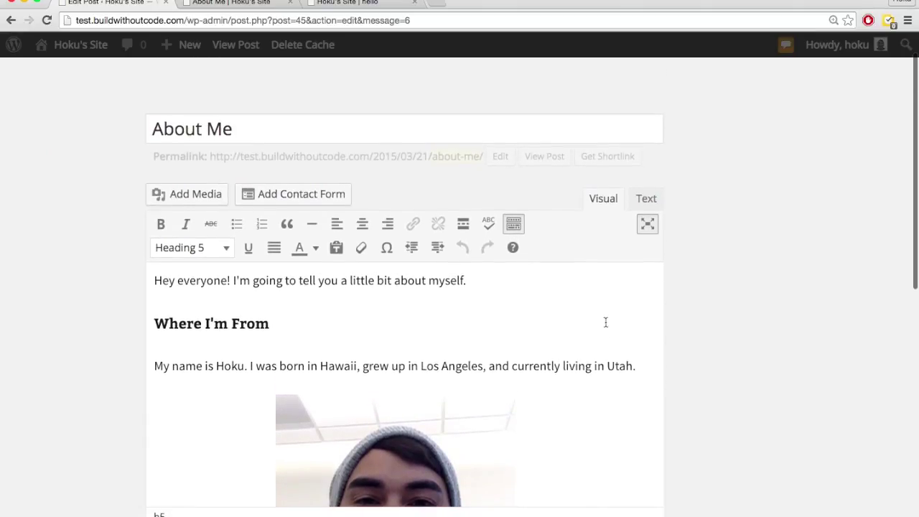
left_click(647, 223)
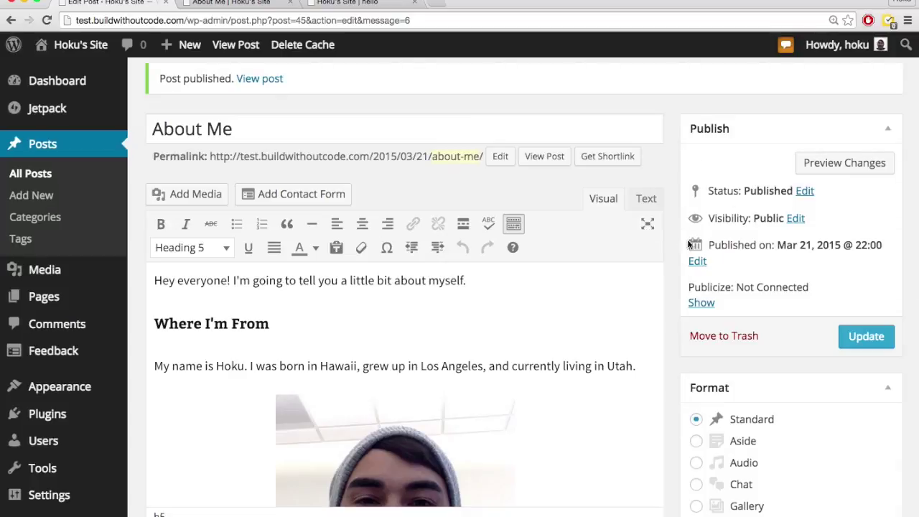
scroll(688, 212, "down", 2)
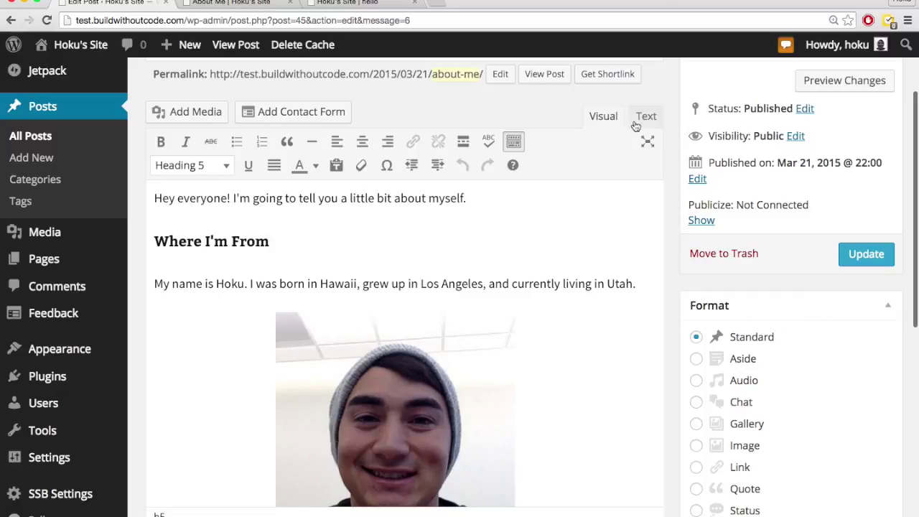
scroll(608, 187, "up", 1)
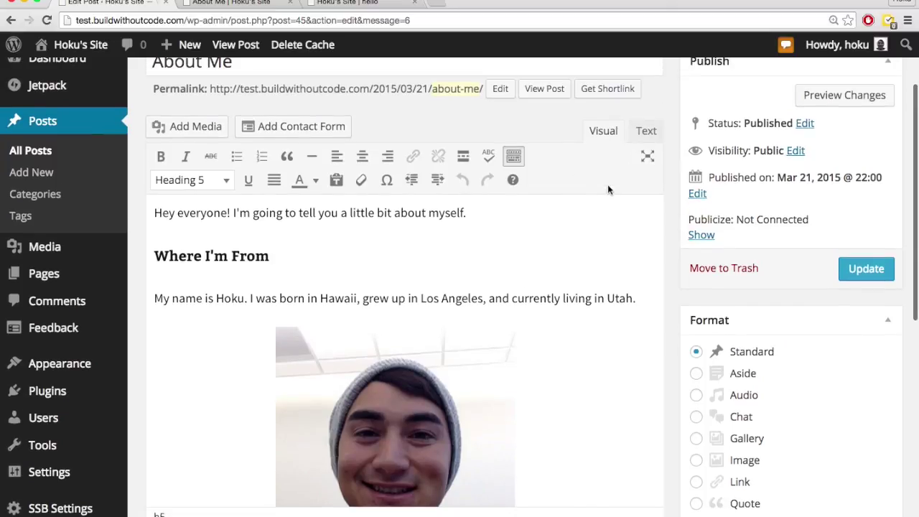
scroll(564, 295, "down", 5)
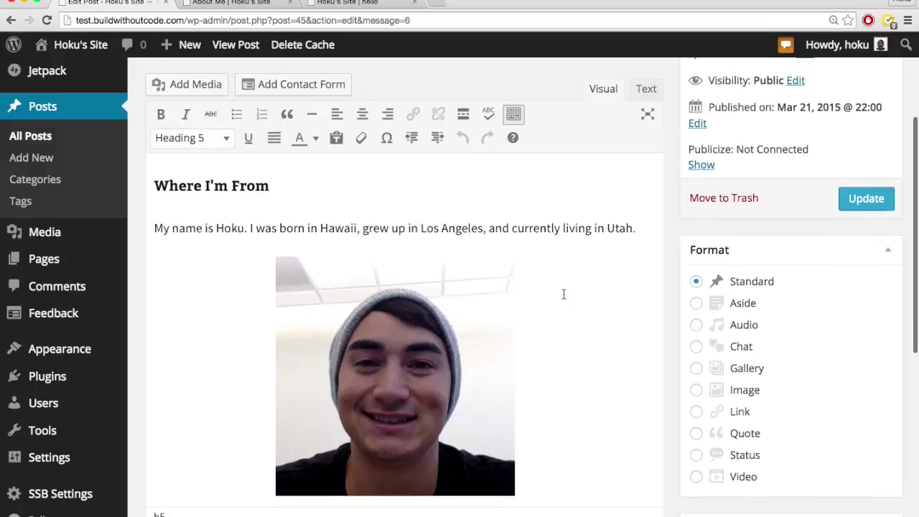
Look through the About Me post's text, heading and photo in the visual editor.
scroll(564, 295, "up", 5)
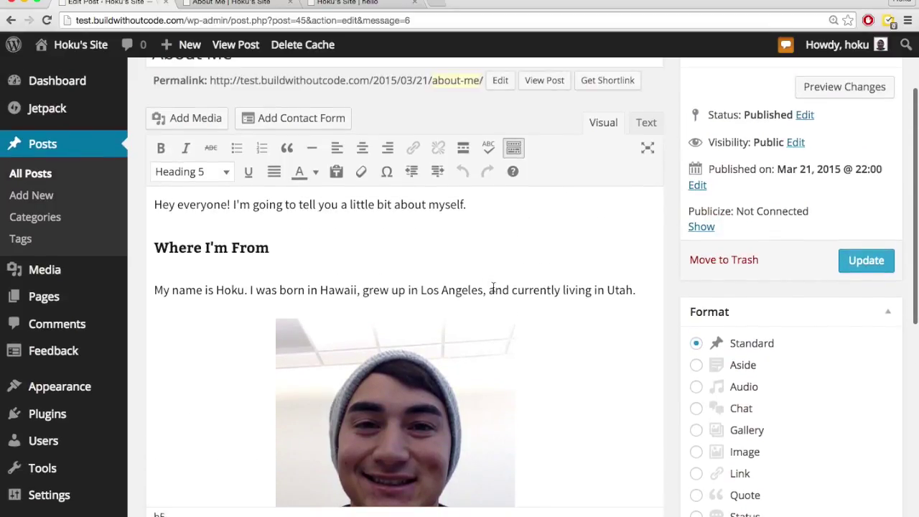
scroll(497, 272, "down", 3)
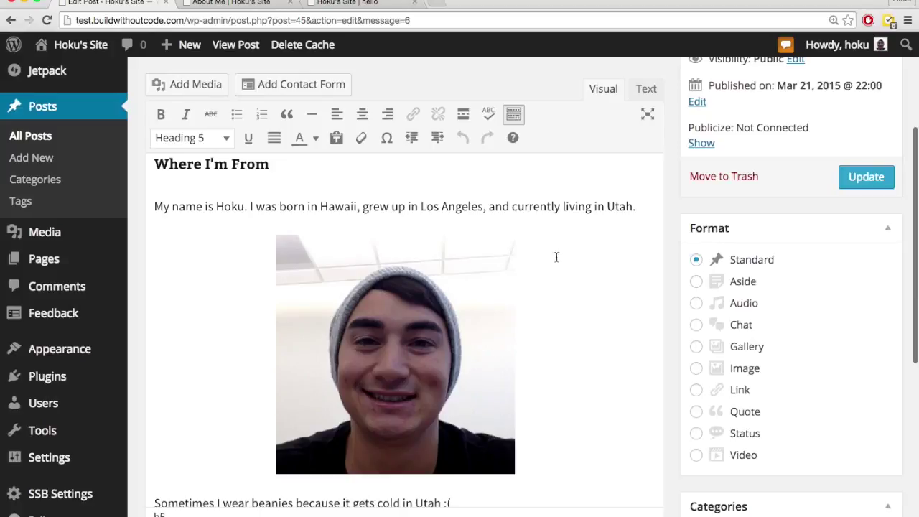
scroll(564, 244, "up", 1)
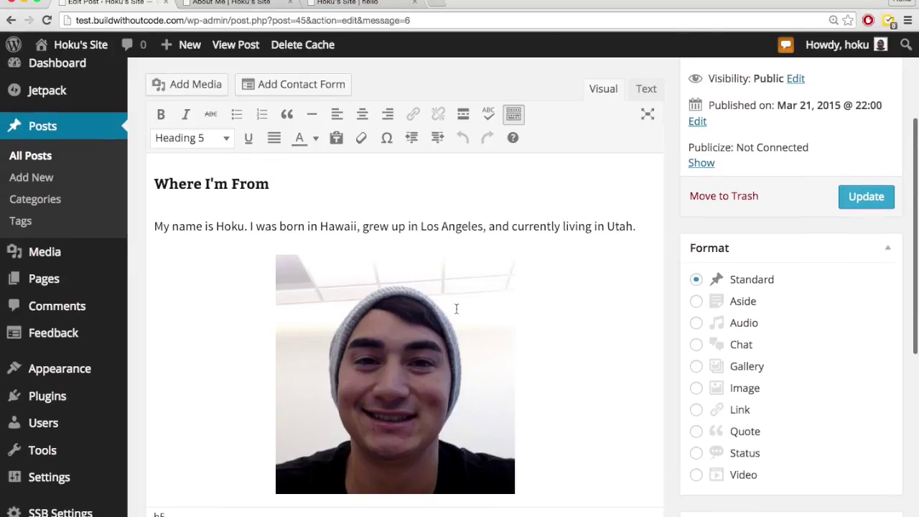
scroll(539, 273, "up", 3)
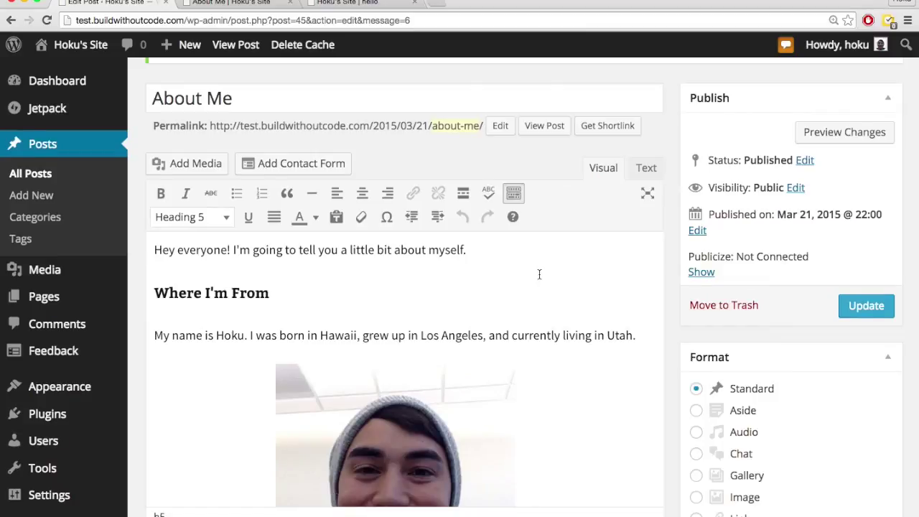
scroll(539, 274, "down", 1)
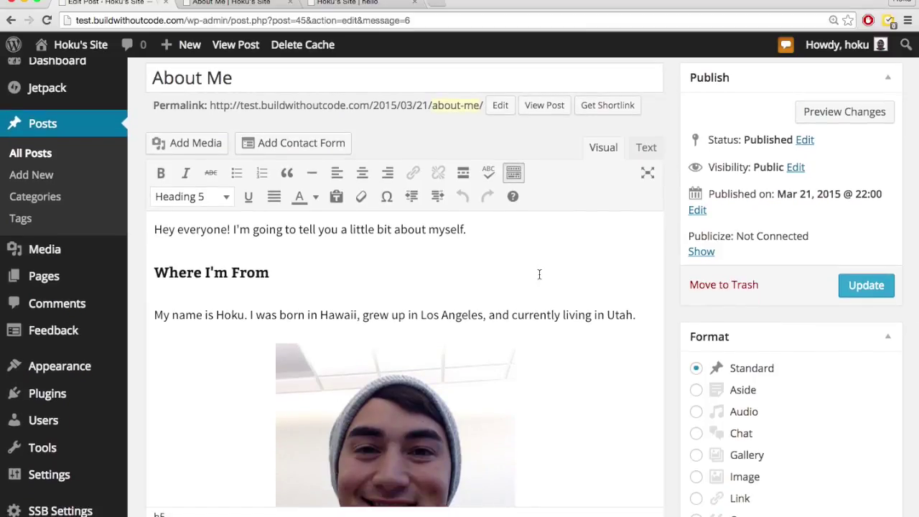
scroll(549, 306, "down", 1)
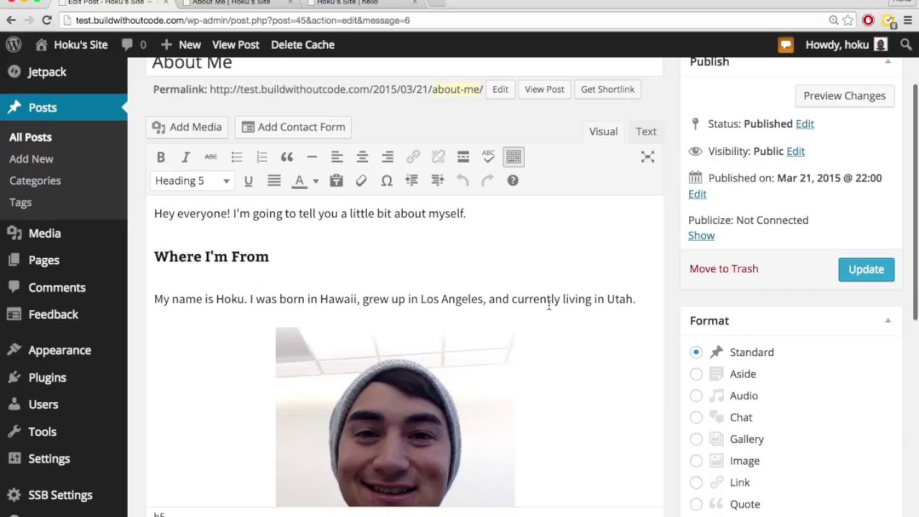
scroll(549, 306, "down", 1)
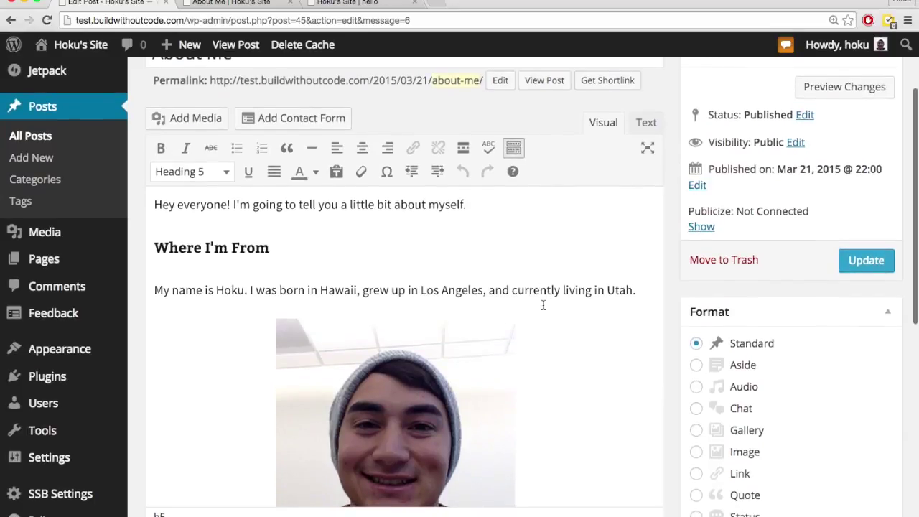
scroll(543, 306, "down", 4)
left_click(423, 323)
left_click(278, 215)
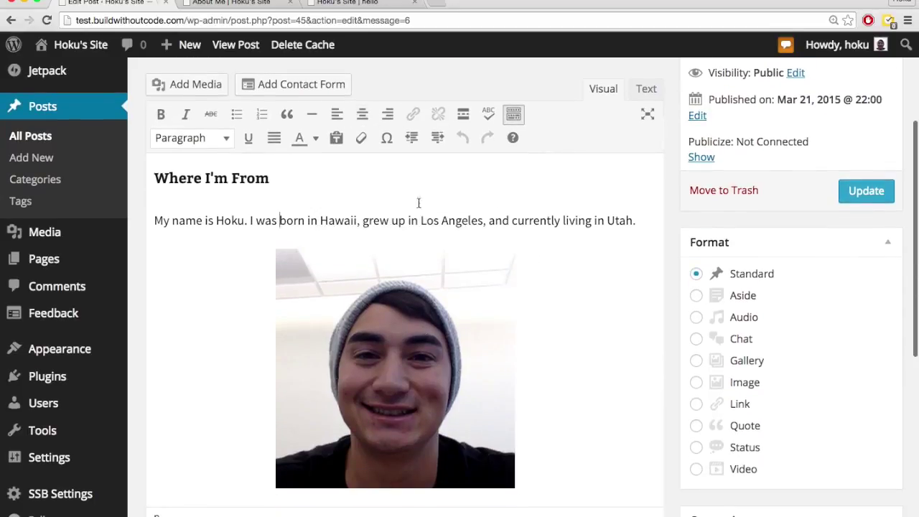
scroll(548, 207, "up", 5)
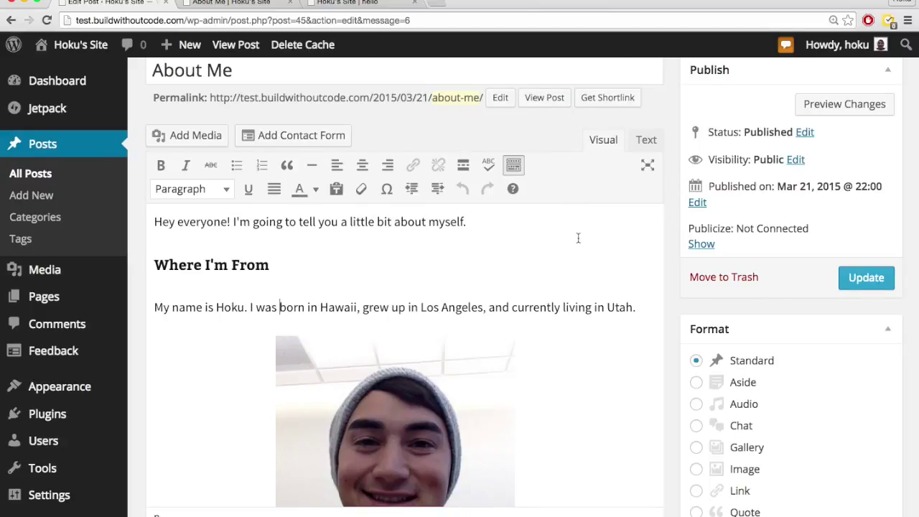
Show the About Me post as HTML text, highlight the whole code, and return to the visual view.
left_click(647, 144)
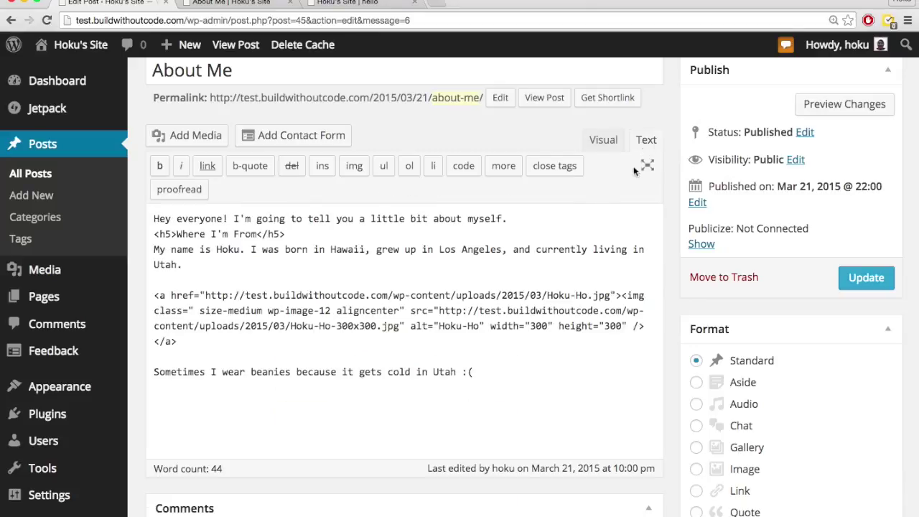
left_click_drag(491, 376, 150, 215)
left_click(528, 355)
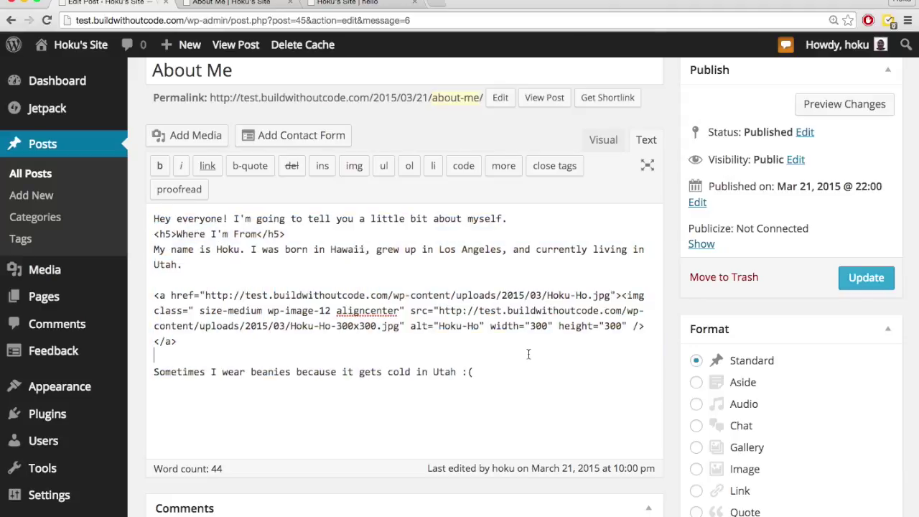
left_click(604, 140)
scroll(482, 363, "down", 3)
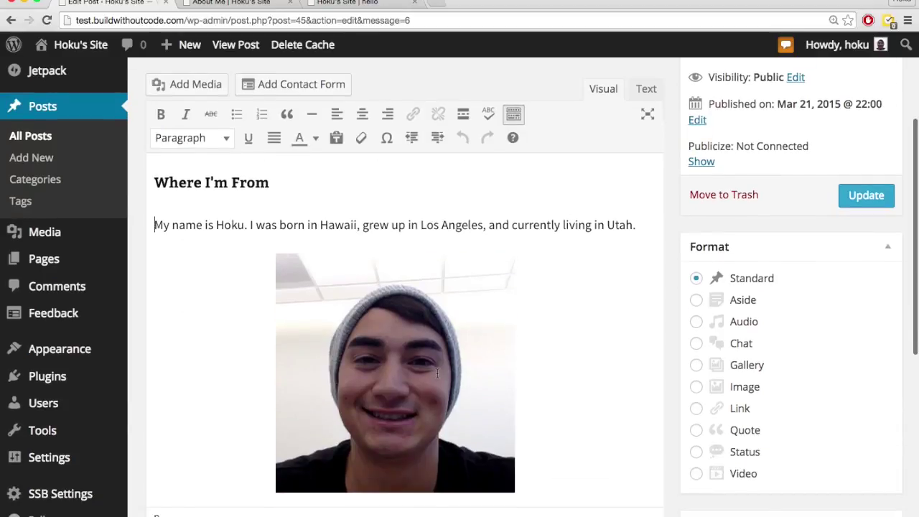
Select the centred photo, highlight its link and image code in the HTML text view, and return to the visual view.
left_click(481, 363)
left_click(577, 352)
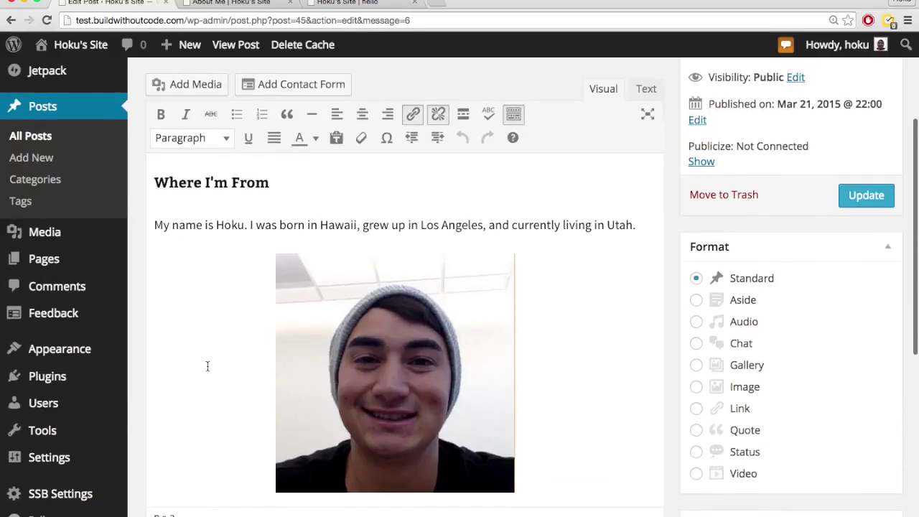
scroll(207, 367, "down", 2)
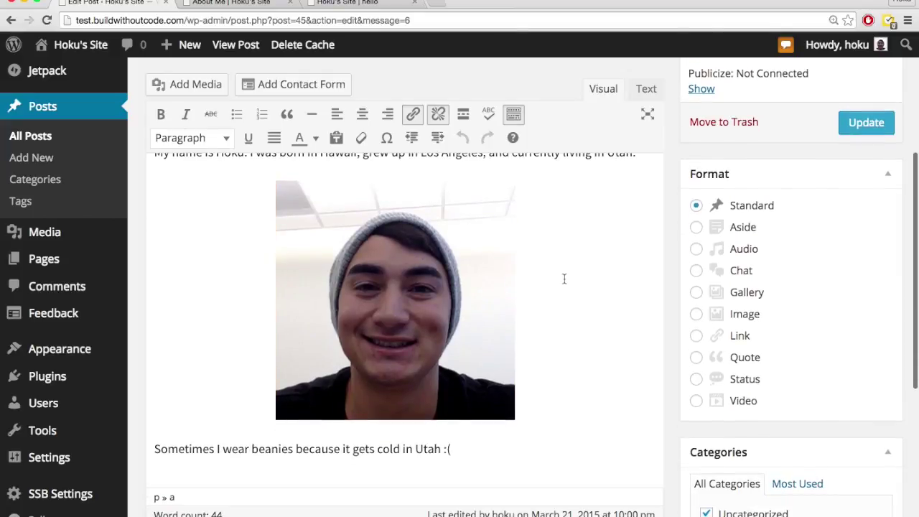
scroll(591, 233, "up", 1)
left_click(439, 272)
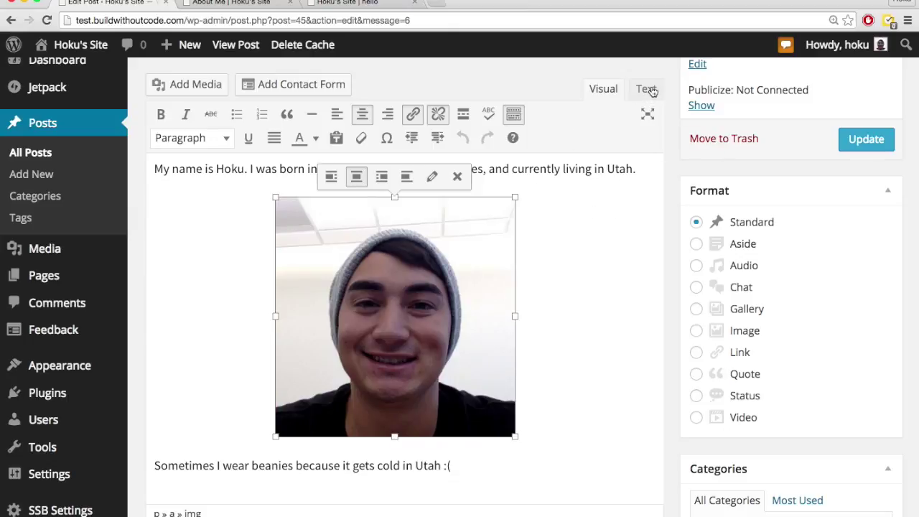
left_click(646, 89)
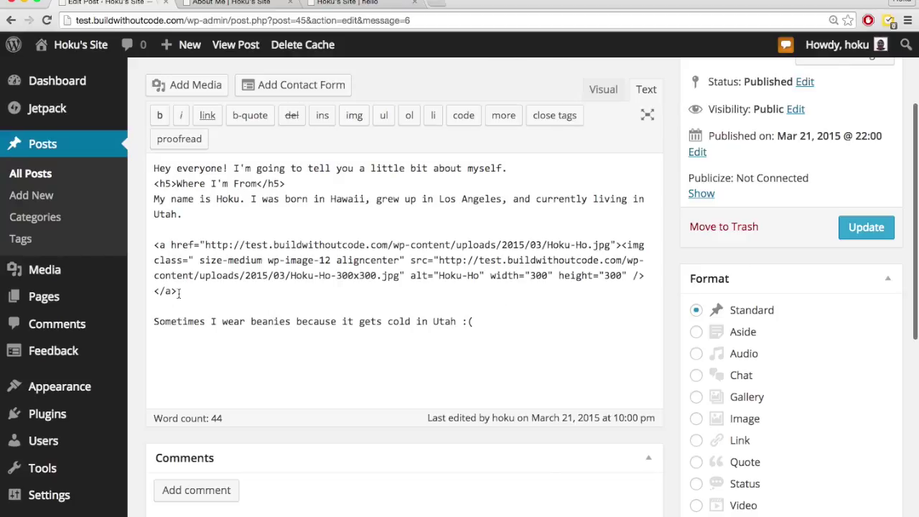
left_click_drag(178, 292, 154, 246)
left_click(199, 290)
left_click(608, 92)
left_click(541, 310)
scroll(544, 312, "down", 2)
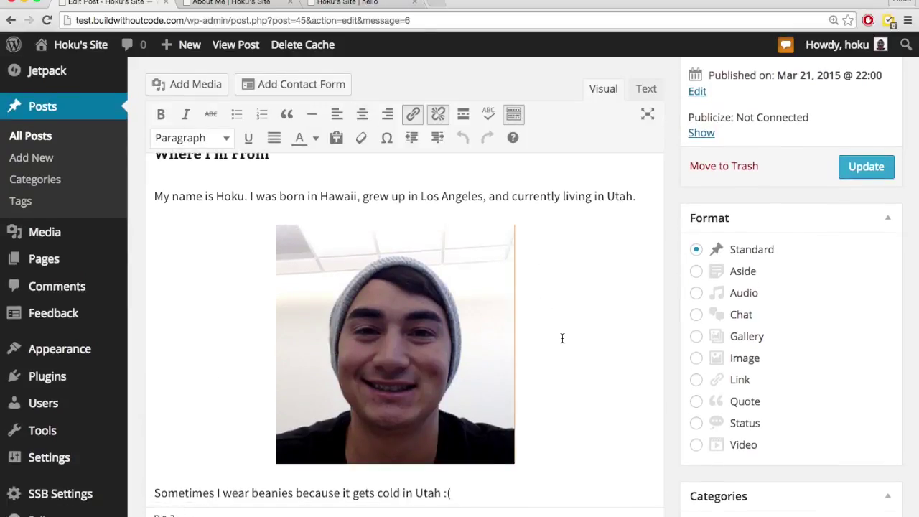
Compare the photo with its HTML code once more, ending in the visual view with the photo deselected.
left_click(453, 318)
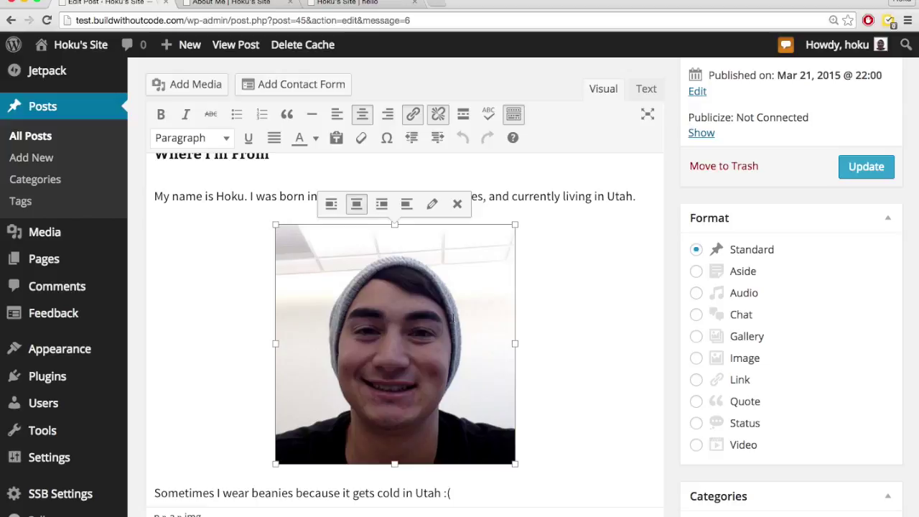
left_click(649, 90)
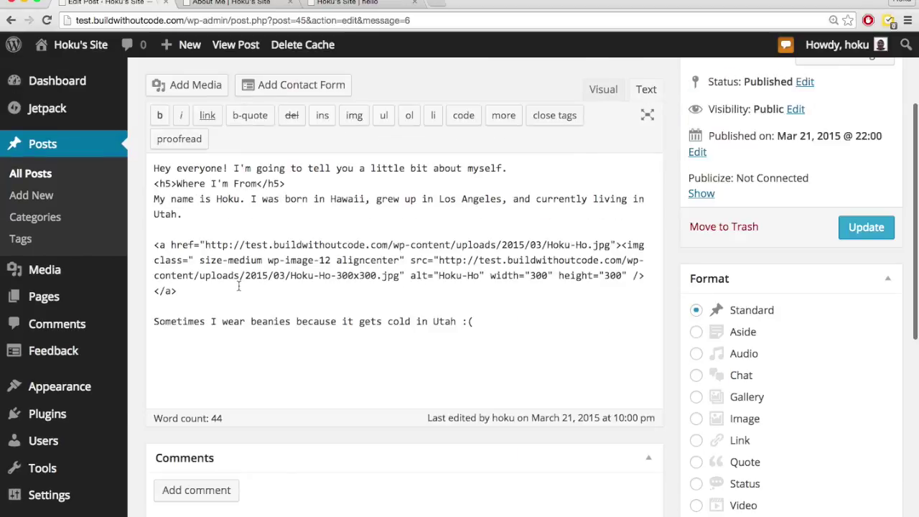
left_click_drag(238, 287, 144, 244)
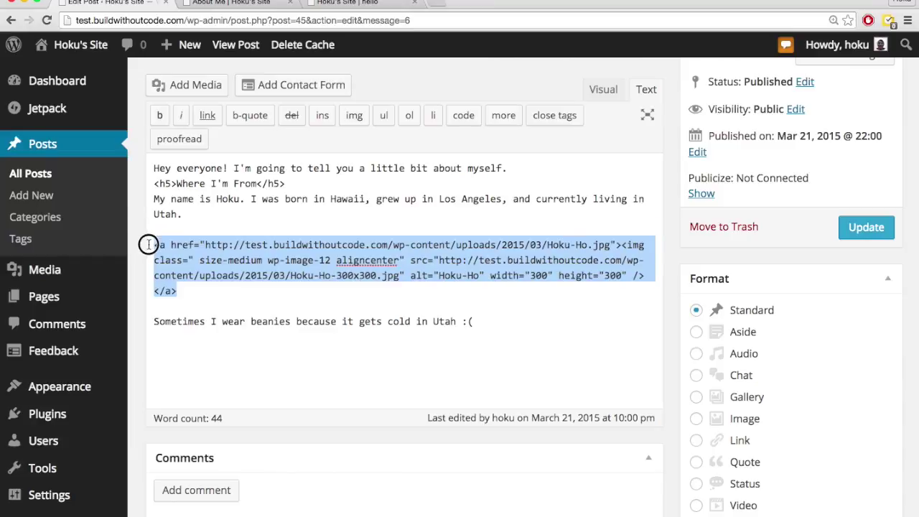
left_click(198, 287)
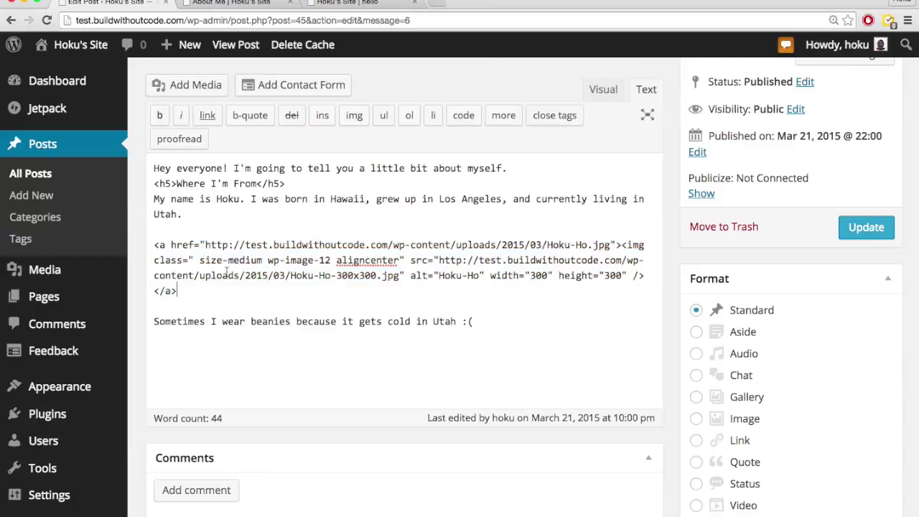
left_click(608, 97)
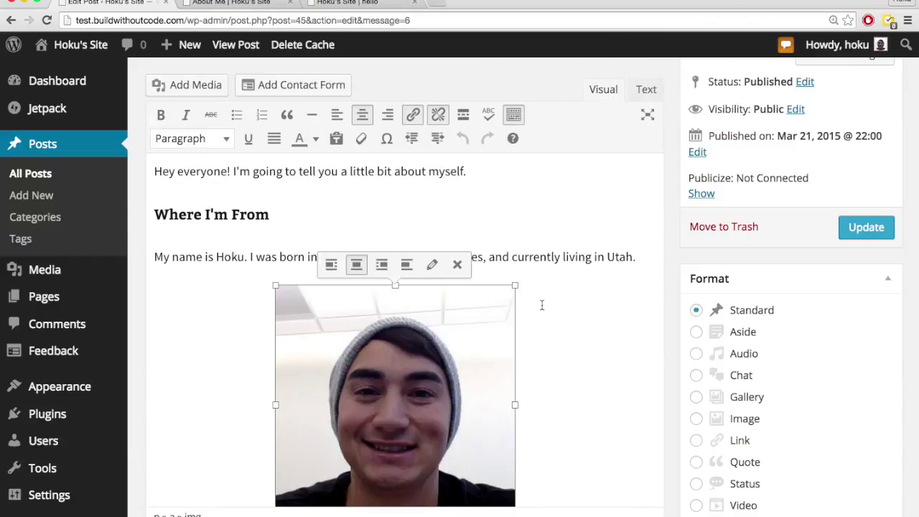
left_click(542, 305)
scroll(536, 349, "down", 3)
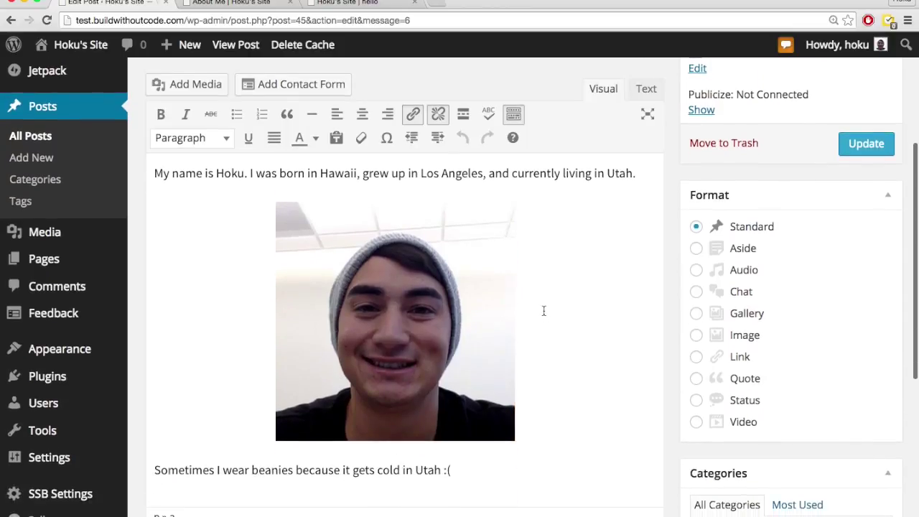